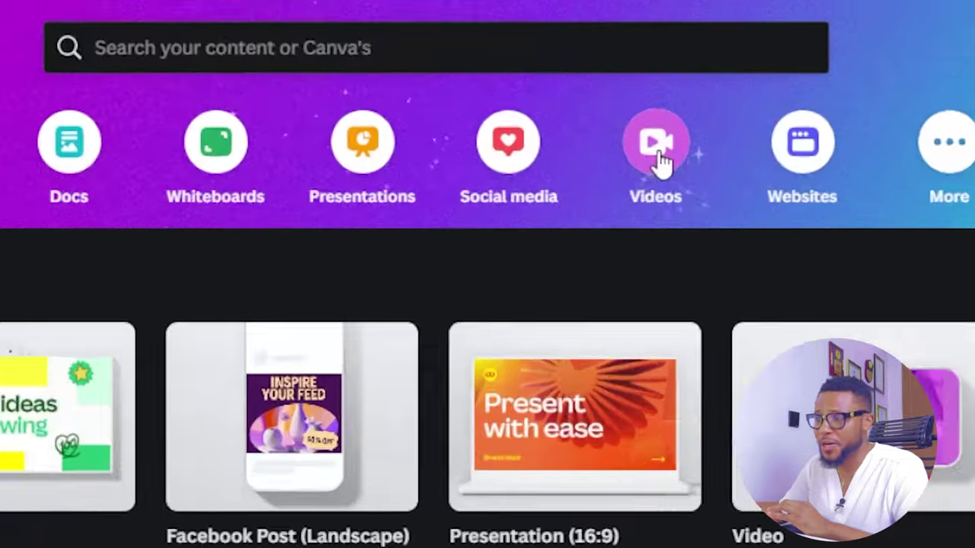
# Create a new blank design of the Video type.
pyautogui.click(657, 144)
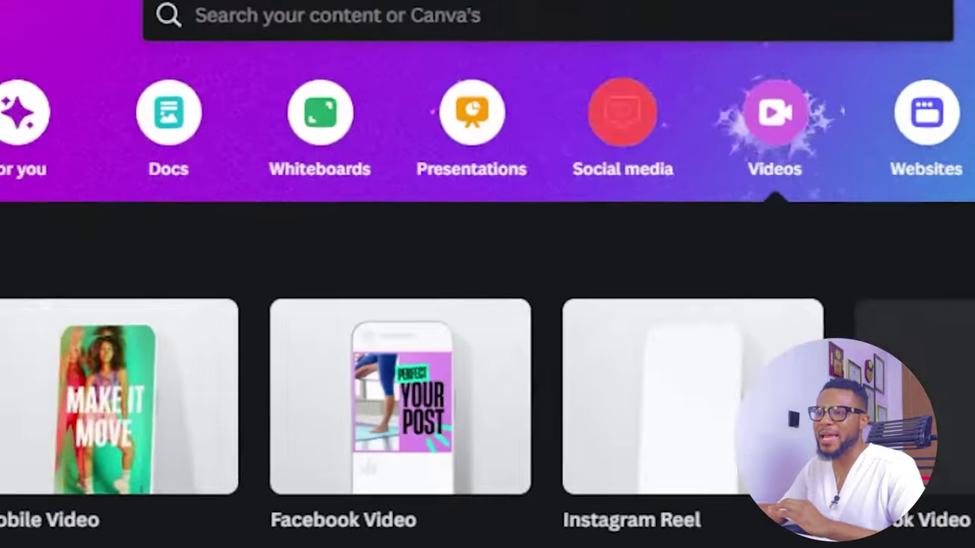
pyautogui.click(166, 314)
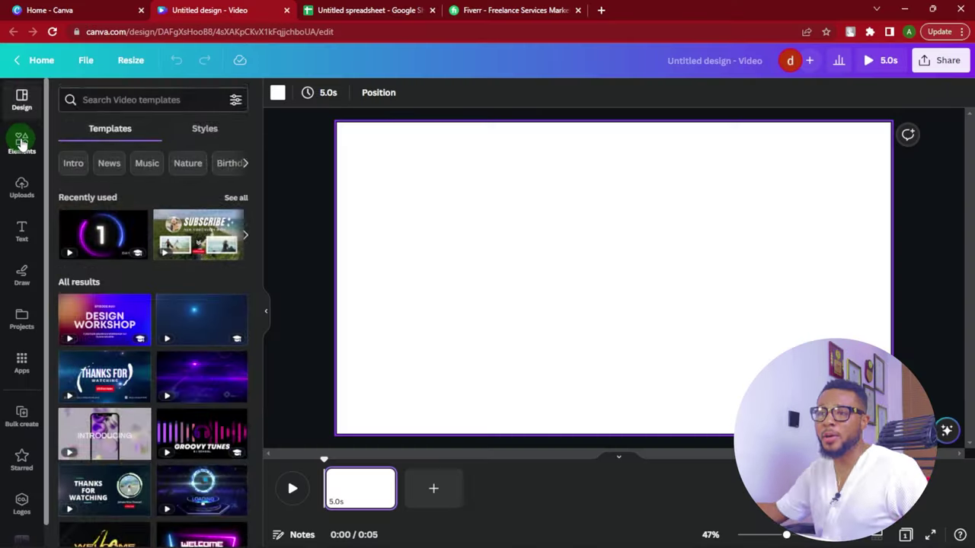
# Add the circle graphic with a soft shadow glow from the "circle" graphics and enlarge it to the full page height.
pyautogui.click(21, 140)
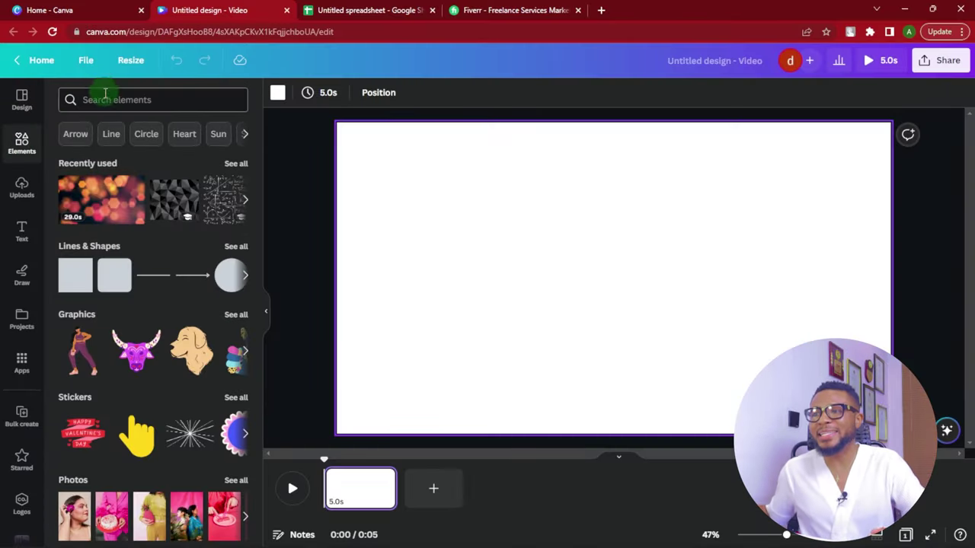
pyautogui.click(105, 95)
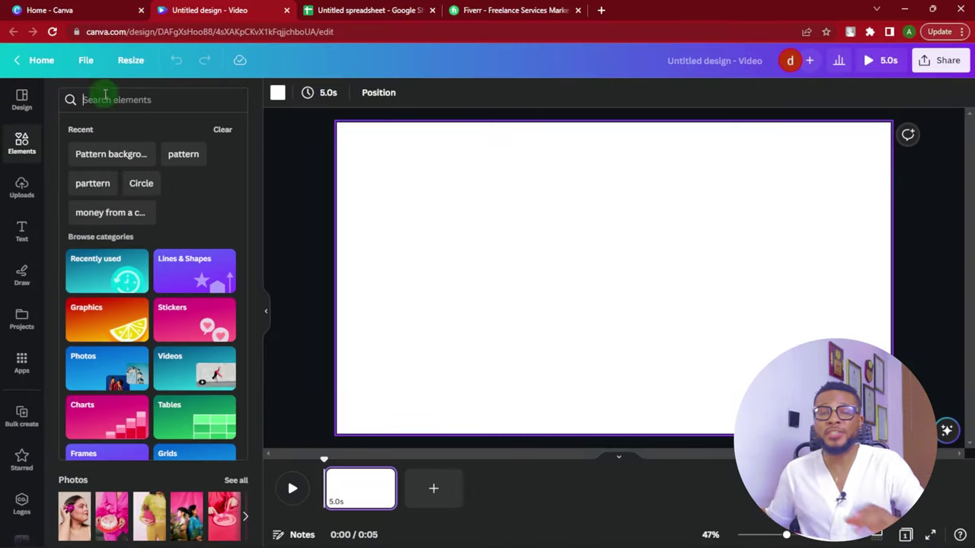
pyautogui.click(141, 183)
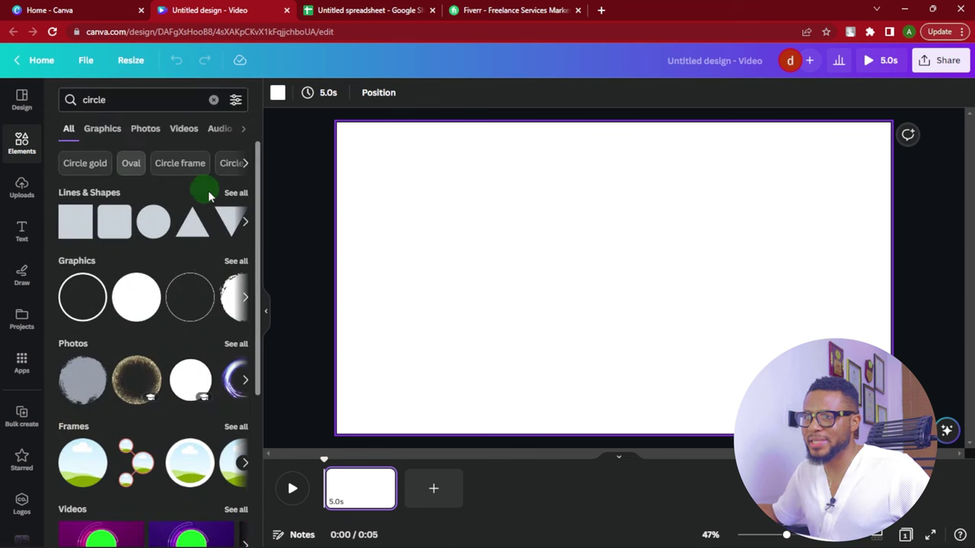
pyautogui.click(236, 262)
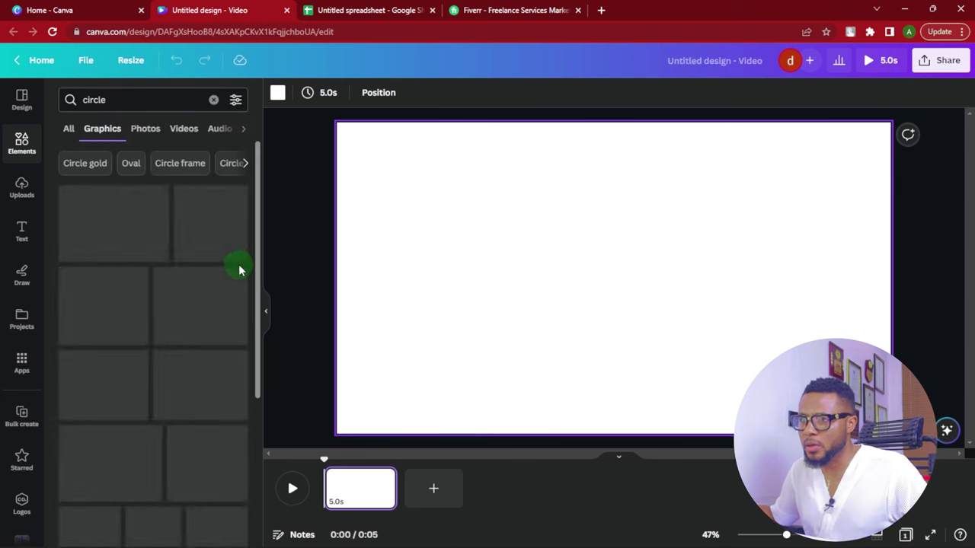
pyautogui.click(219, 350)
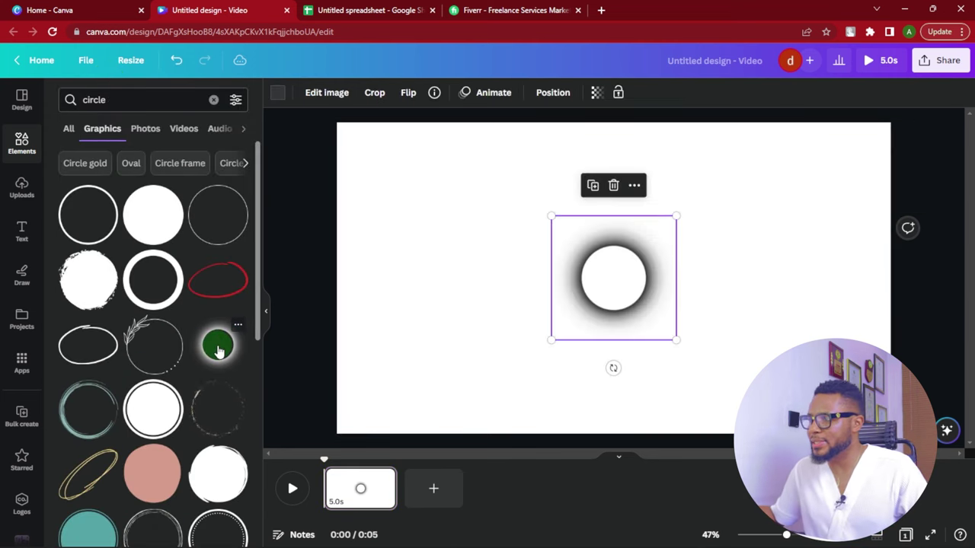
pyautogui.moveTo(551, 338); pyautogui.dragTo(458, 415)
pyautogui.moveTo(675, 217); pyautogui.dragTo(762, 154)
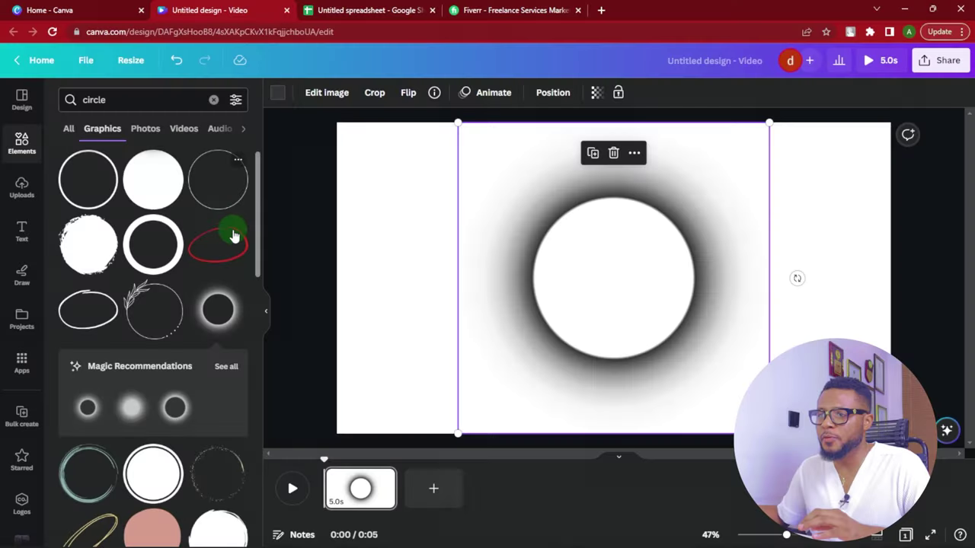
# Add the animated ring graphic made of rotating white arc segments over the shadowed circle.
pyautogui.scroll(-2, 233, 236)
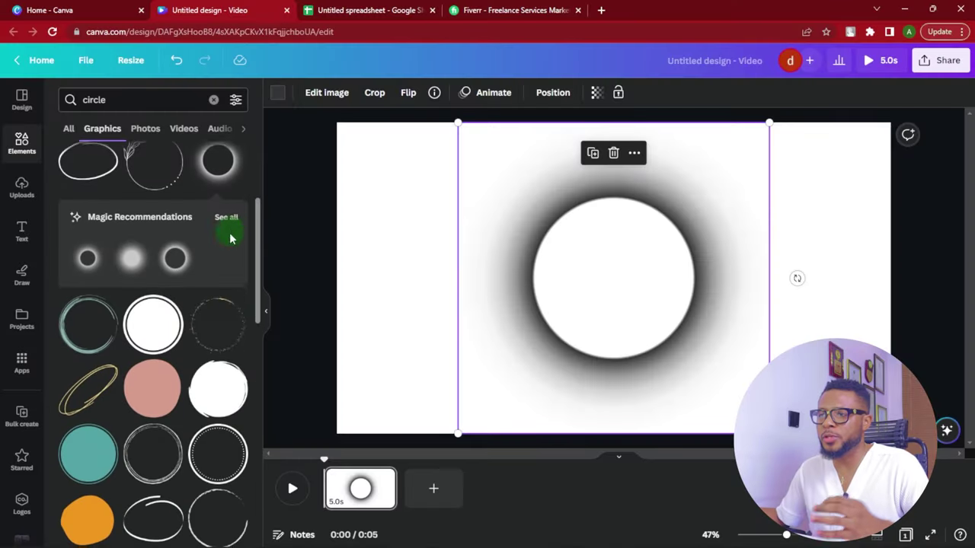
pyautogui.scroll(-5, 200, 276)
pyautogui.scroll(-3, 194, 289)
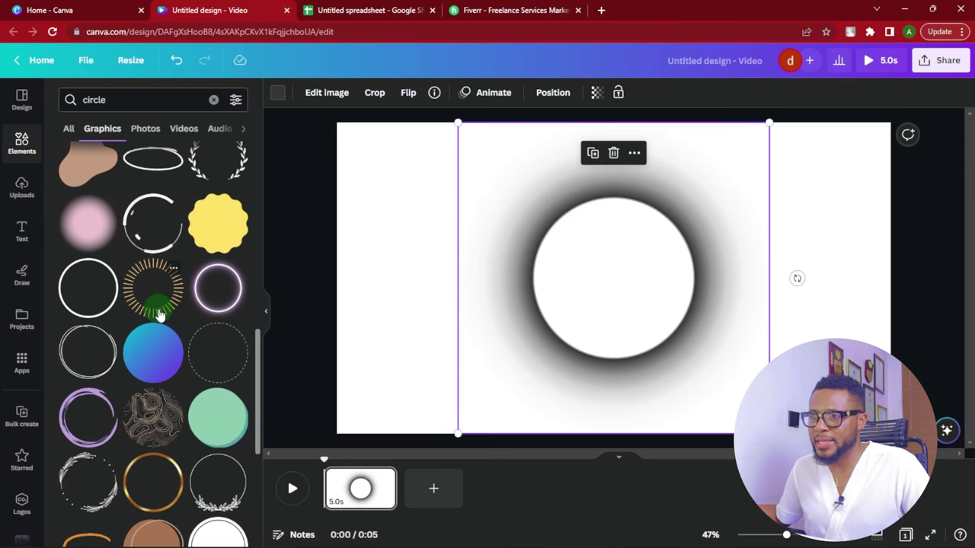
pyautogui.click(153, 227)
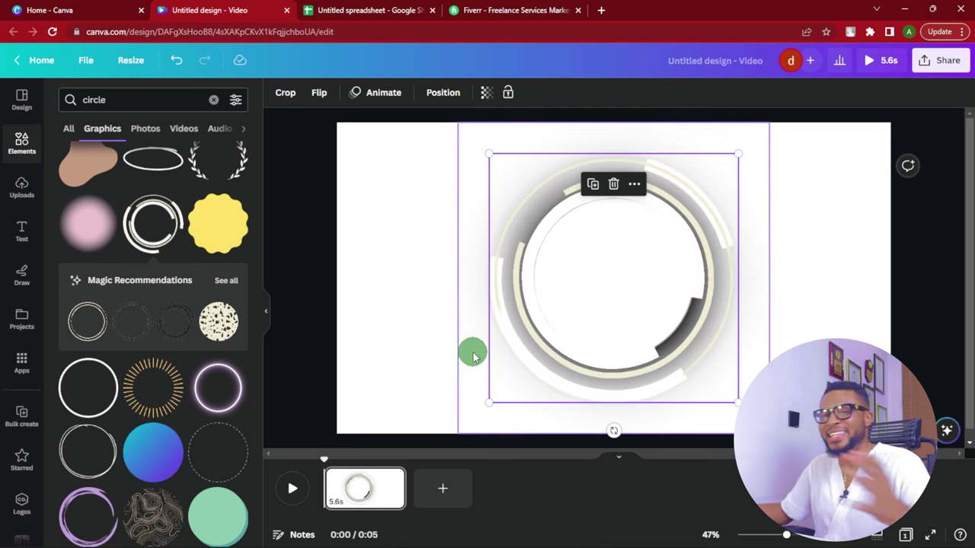
# Set the page background to the solid yellow colour #EDD42B.
pyautogui.click(381, 251)
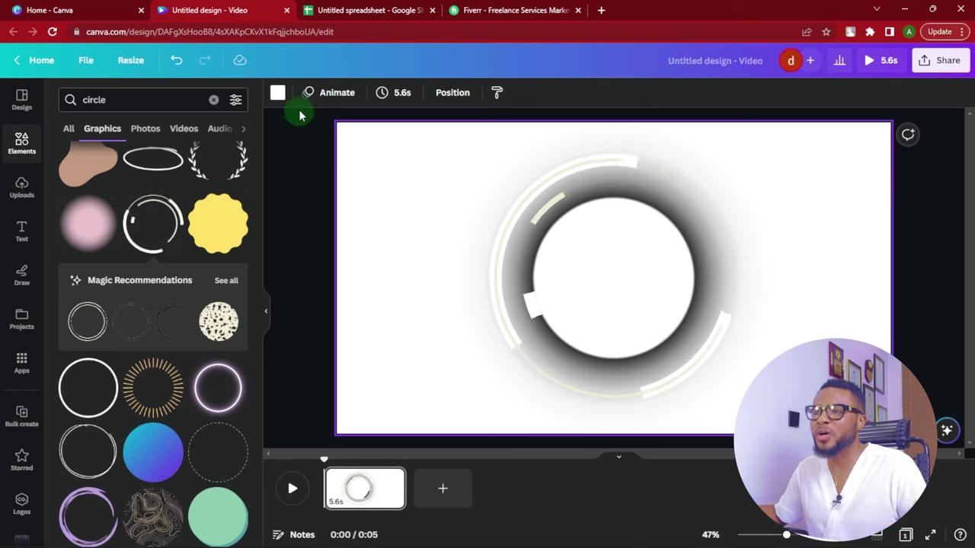
pyautogui.click(278, 94)
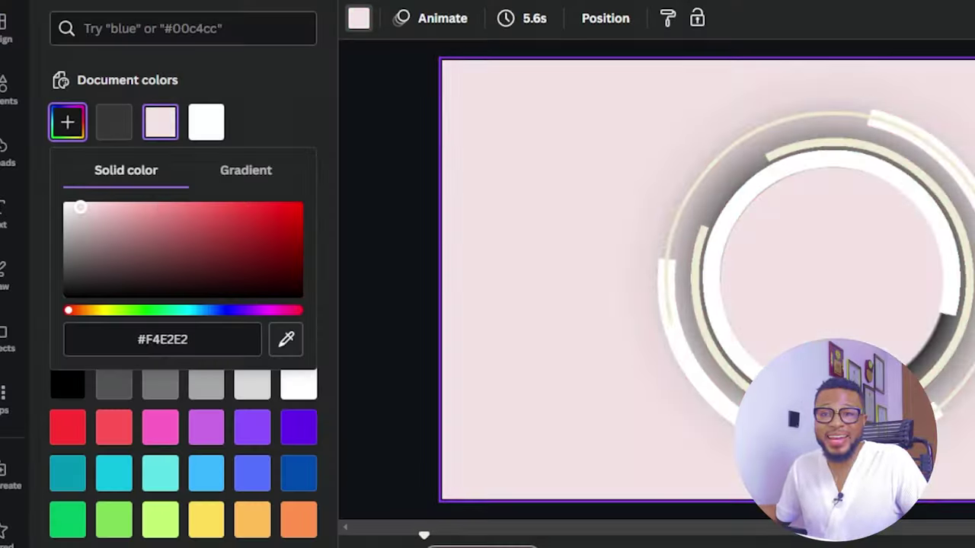
pyautogui.moveTo(81, 207); pyautogui.dragTo(207, 207)
pyautogui.click(263, 207)
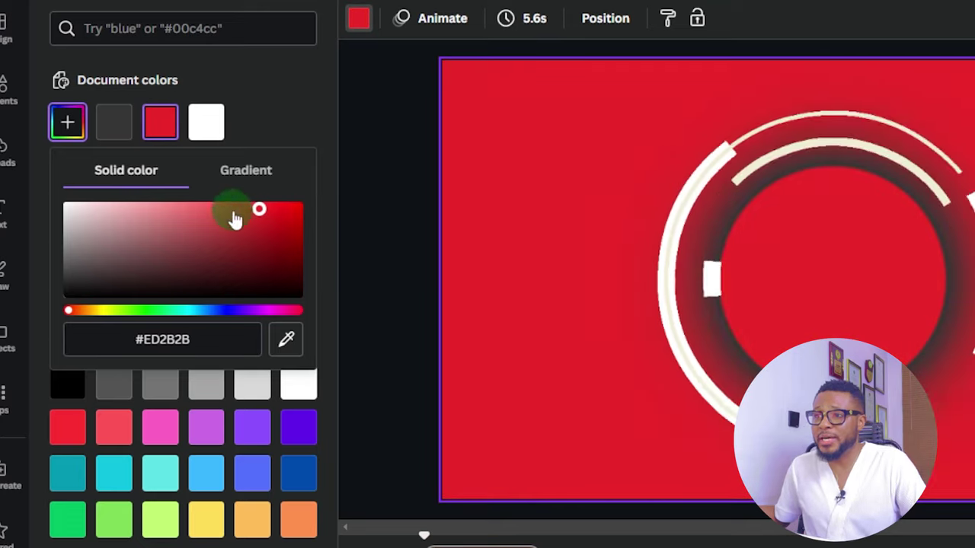
pyautogui.moveTo(72, 311); pyautogui.dragTo(97, 309)
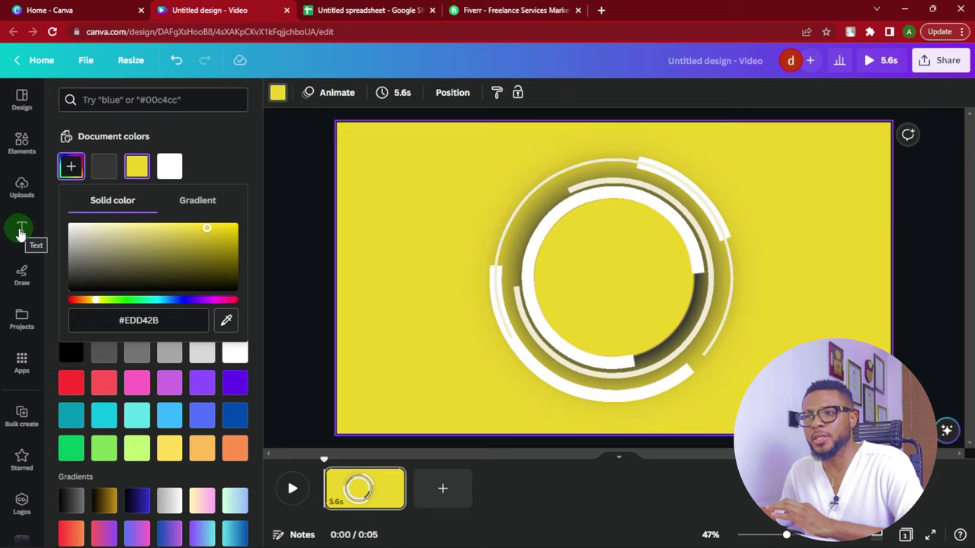
# Add a heading inside the circle and change its text to 2:00.
pyautogui.click(22, 231)
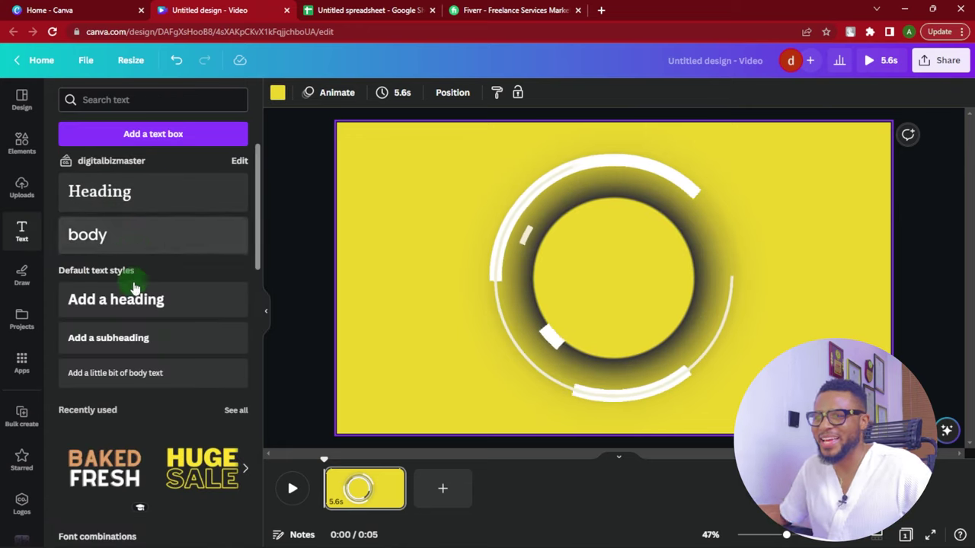
pyautogui.click(125, 302)
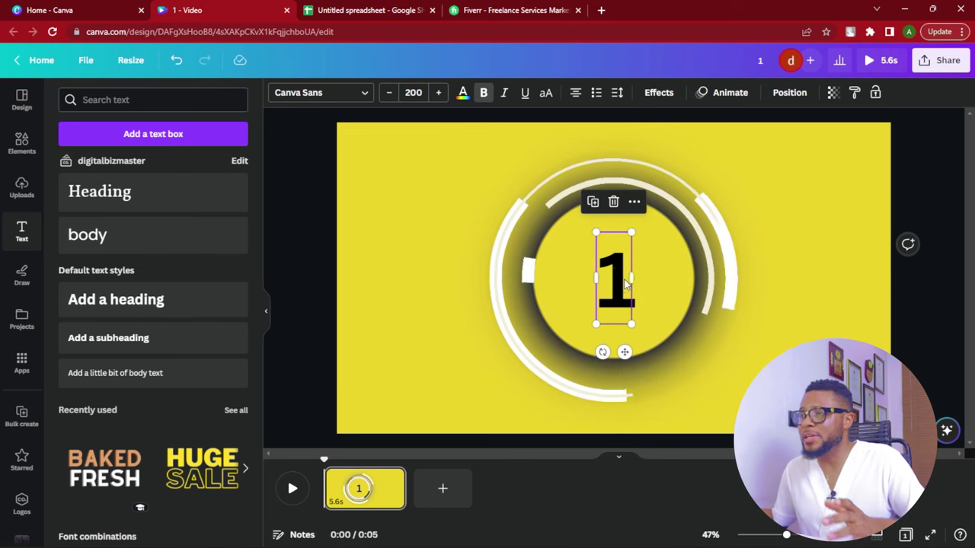
pyautogui.doubleClick(626, 278)
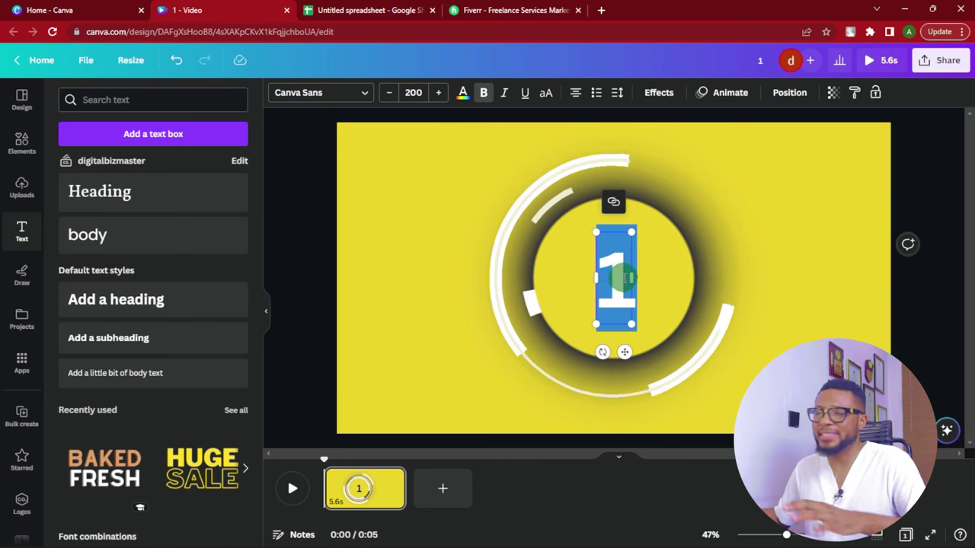
pyautogui.write('2:0')
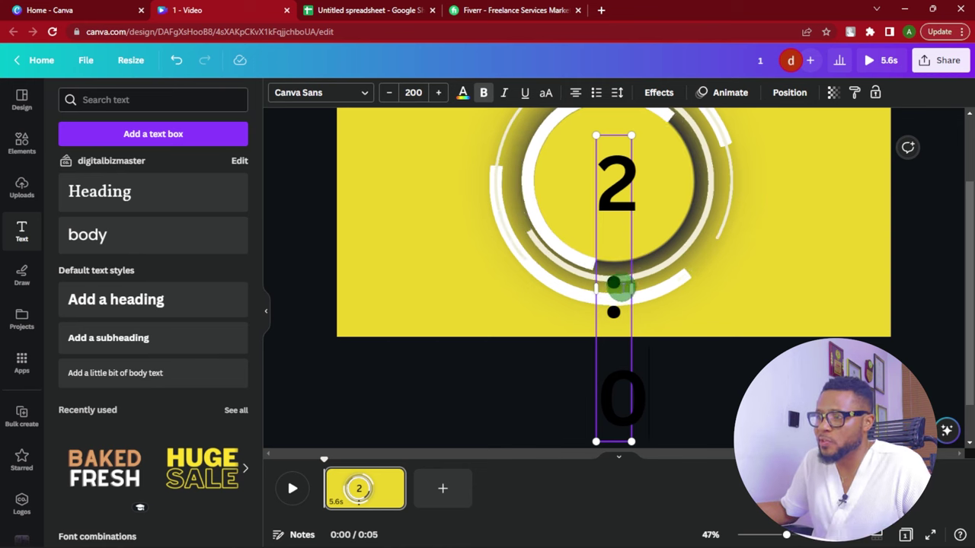
pyautogui.scroll(-3, 630, 287)
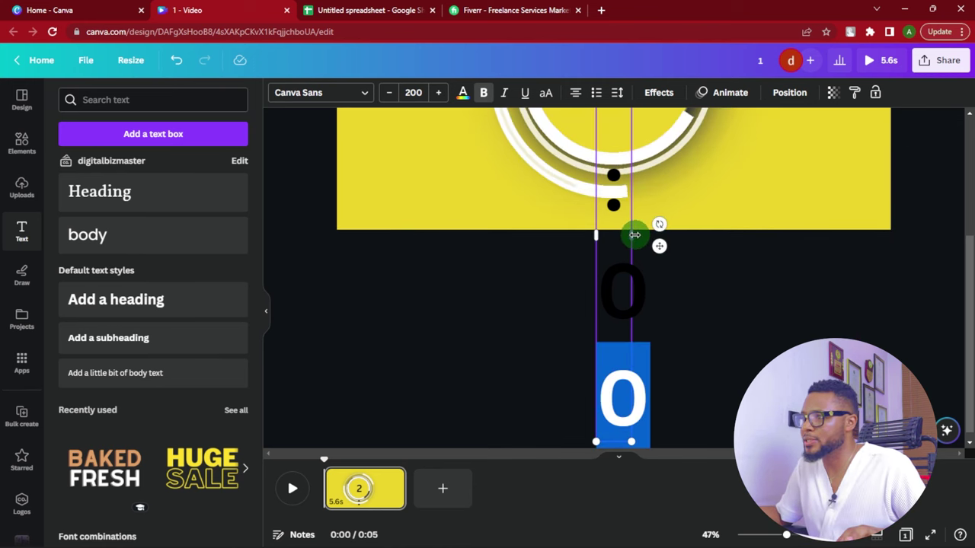
pyautogui.scroll(3, 677, 228)
# Widen the 2:00 text box to fit on one line, scale the text to about size 130 and centre it in the circle.
pyautogui.moveTo(677, 229); pyautogui.dragTo(688, 285)
pyautogui.moveTo(637, 227); pyautogui.dragTo(610, 250)
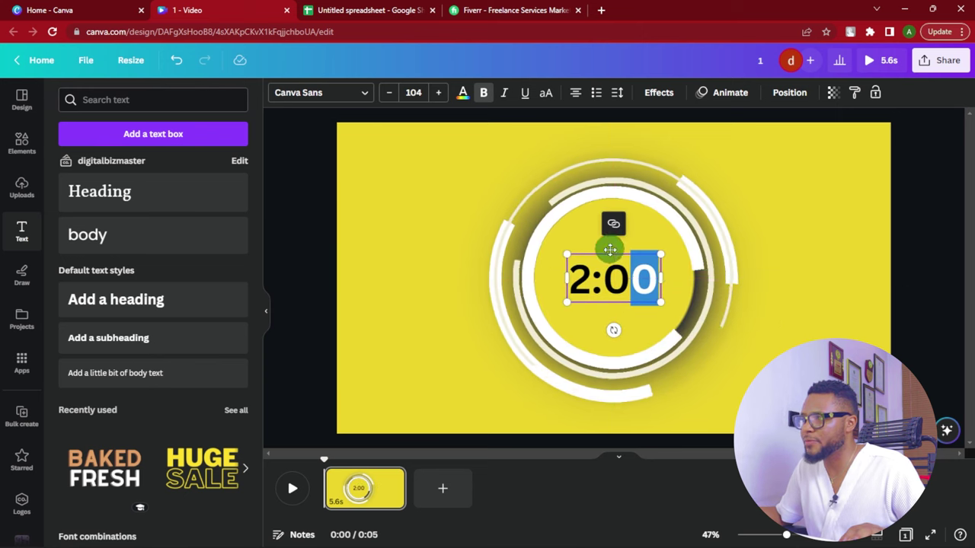
pyautogui.moveTo(659, 300); pyautogui.dragTo(682, 313)
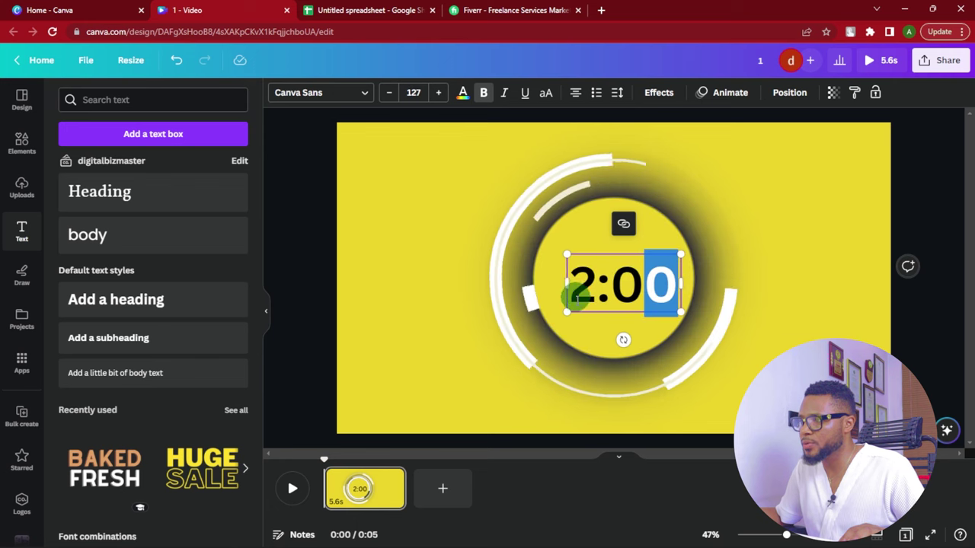
pyautogui.moveTo(572, 290); pyautogui.dragTo(562, 305)
pyautogui.click(638, 305)
pyautogui.moveTo(669, 307); pyautogui.dragTo(684, 326)
pyautogui.moveTo(629, 253); pyautogui.dragTo(628, 247)
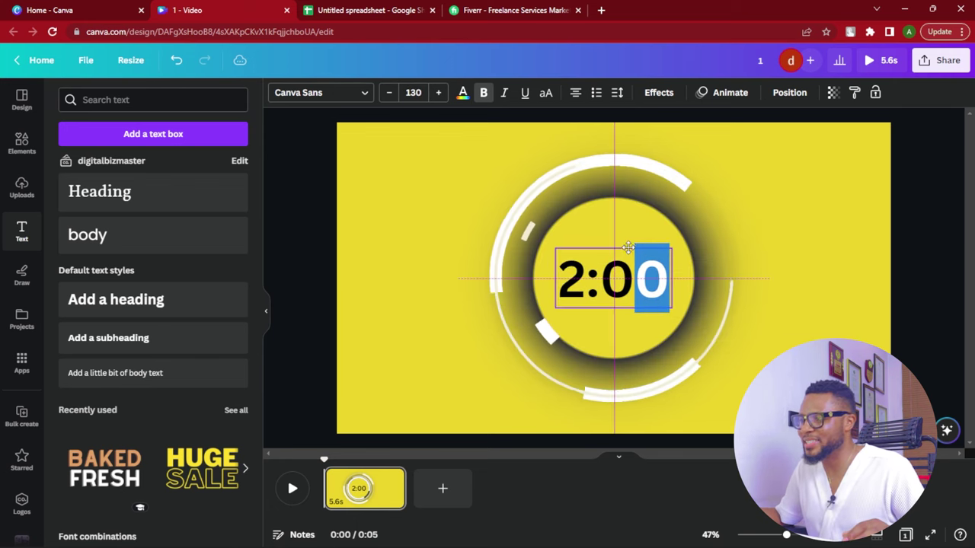
pyautogui.click(914, 174)
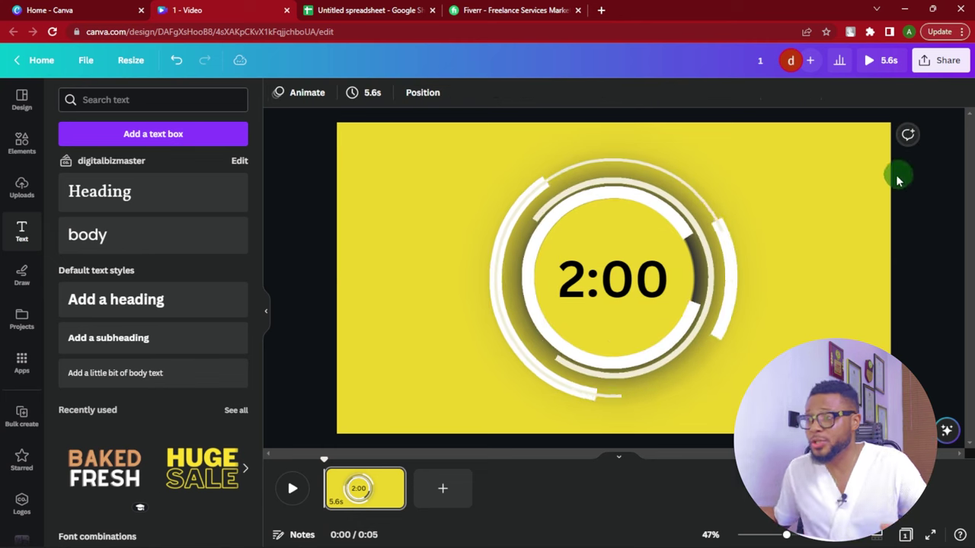
pyautogui.click(670, 258)
pyautogui.click(151, 233)
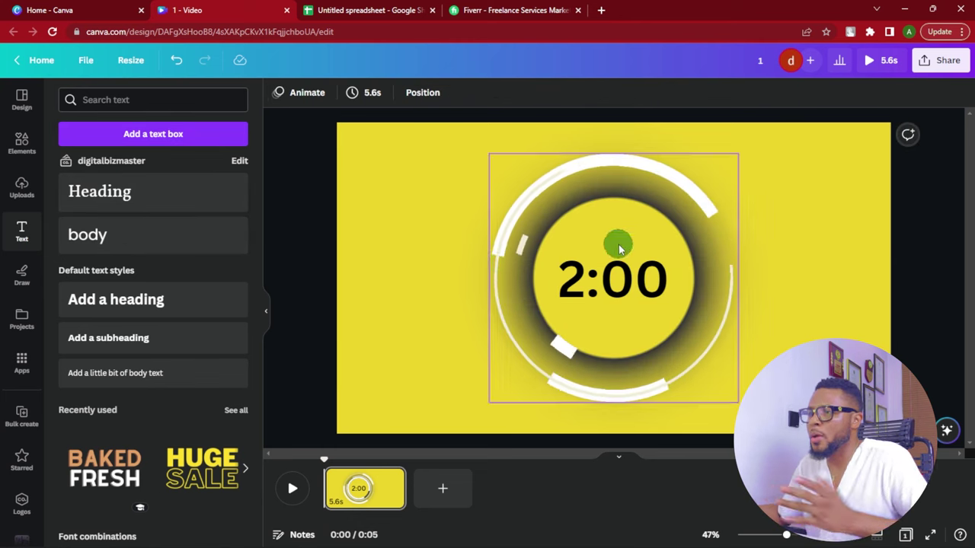
# Apply the teal and blue colour palette from the design styles to the page.
pyautogui.click(20, 101)
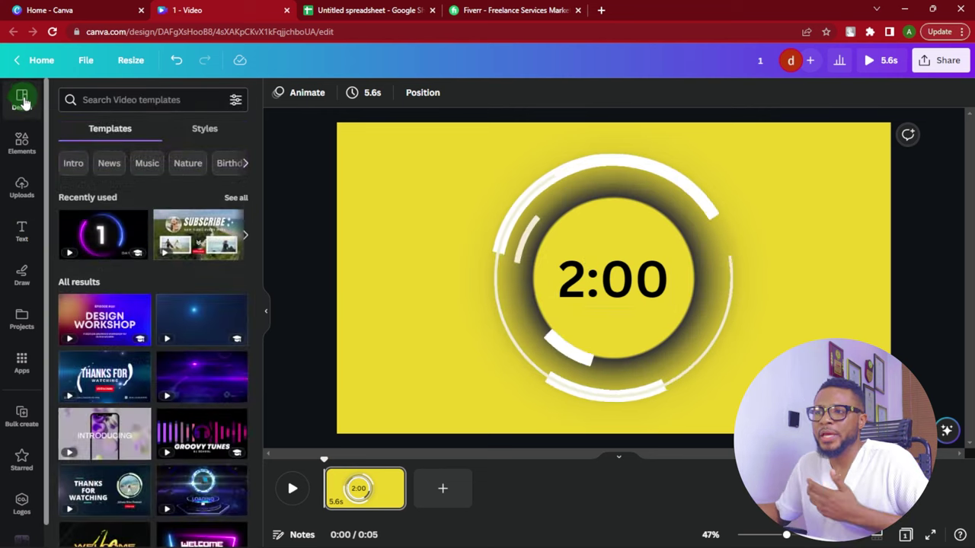
pyautogui.click(197, 132)
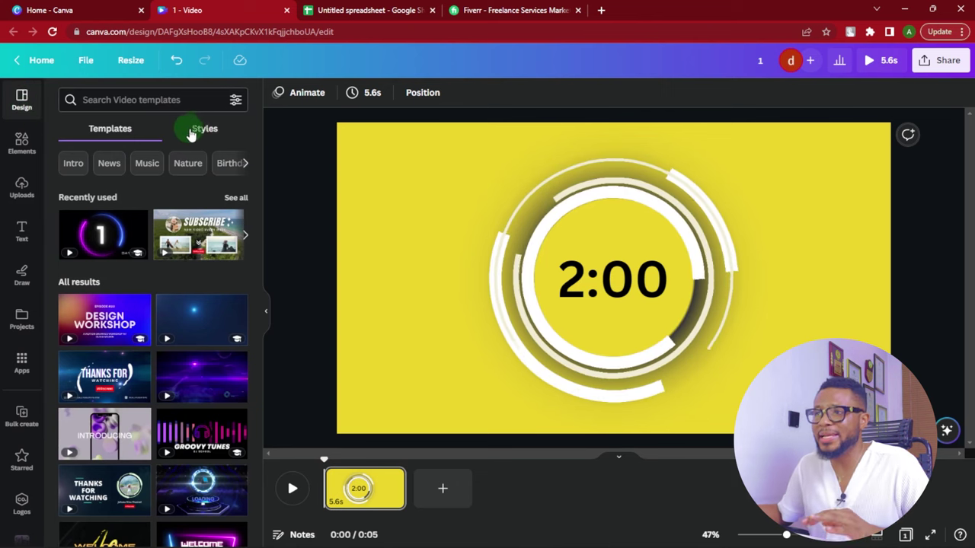
pyautogui.scroll(-5, 229, 232)
pyautogui.scroll(3, 211, 187)
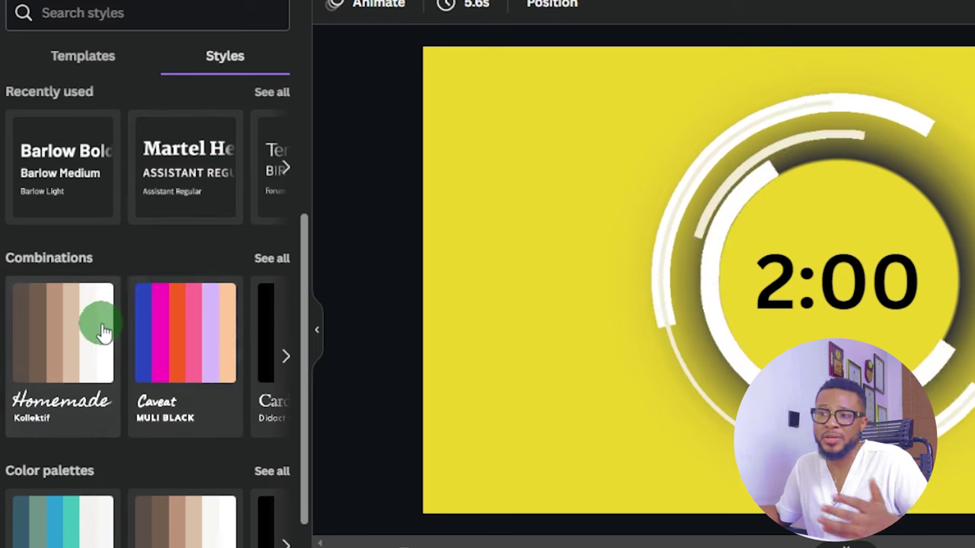
pyautogui.scroll(-1, 71, 342)
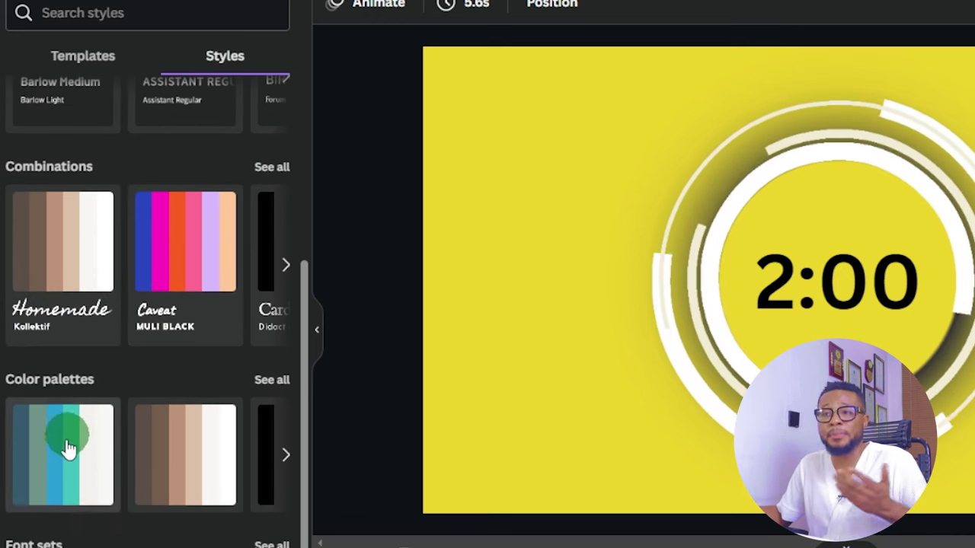
pyautogui.click(68, 465)
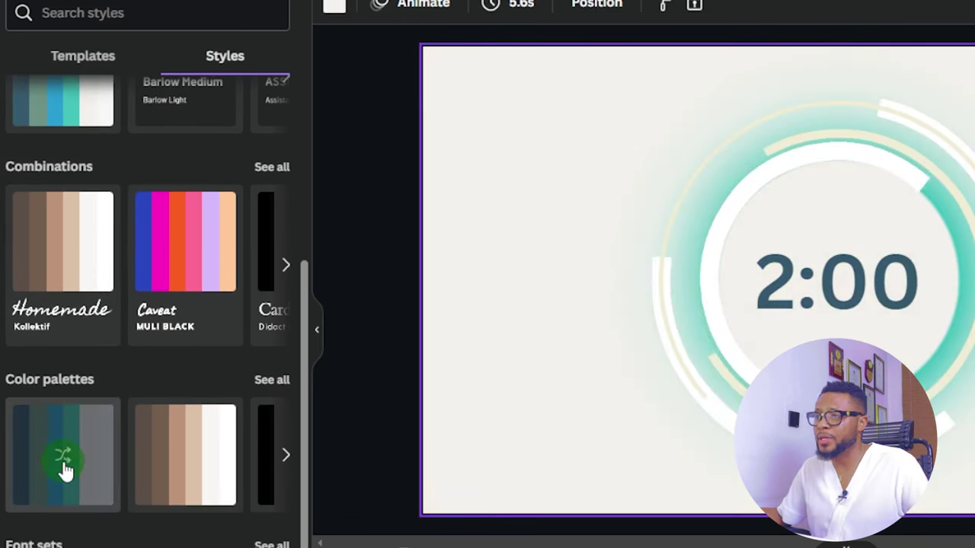
# Try the brown colour palette and the Caveat and Muli Black style combination on the page, and undo both.
pyautogui.click(174, 461)
pyautogui.click(168, 215)
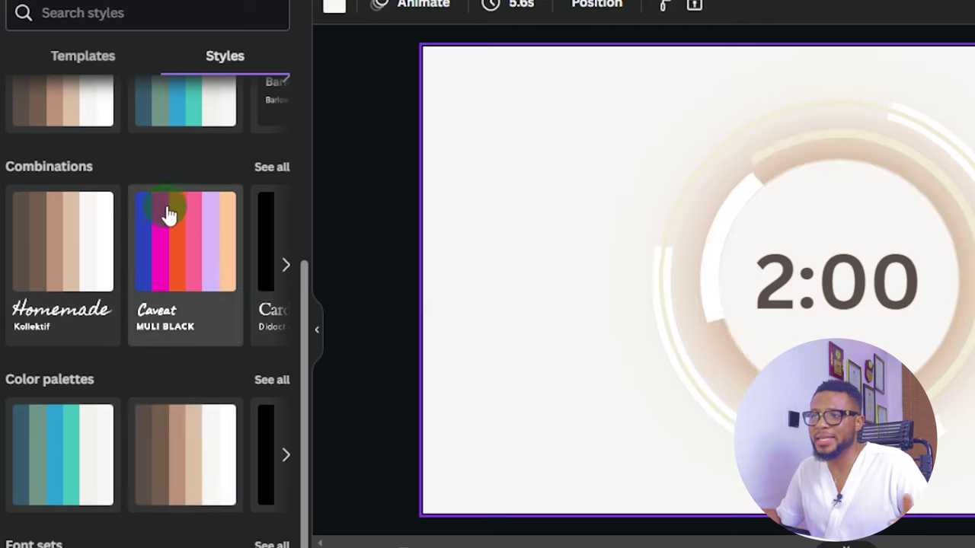
pyautogui.scroll(1, 244, 226)
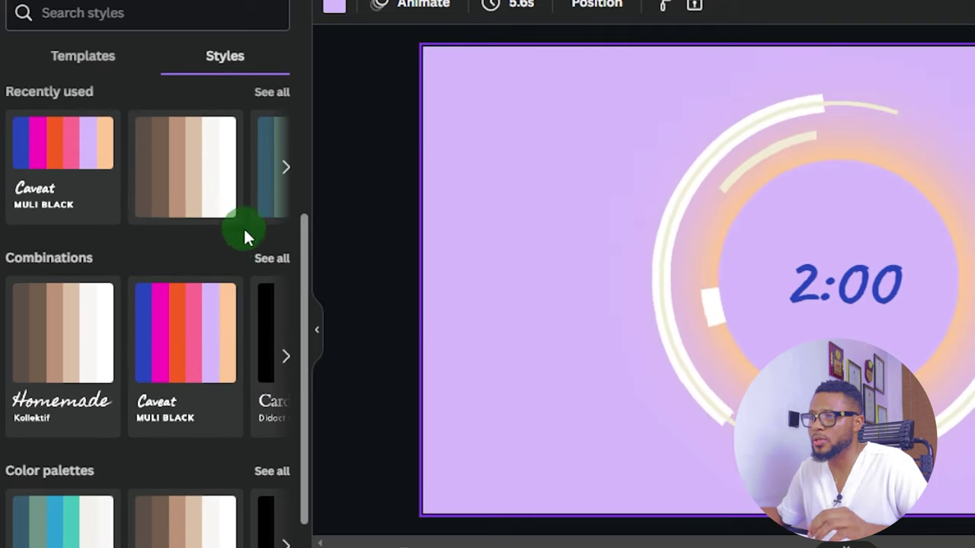
pyautogui.scroll(-3, 203, 338)
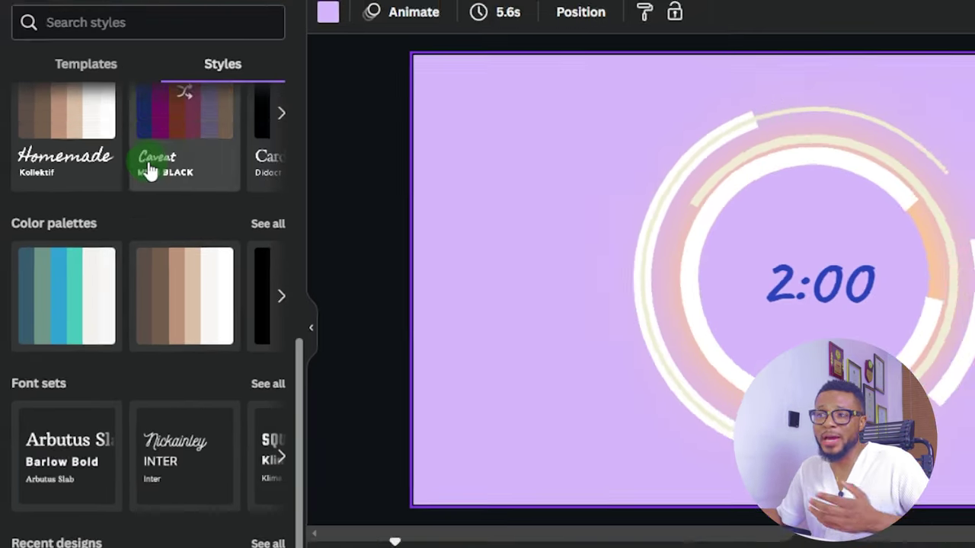
pyautogui.scroll(1, 150, 172)
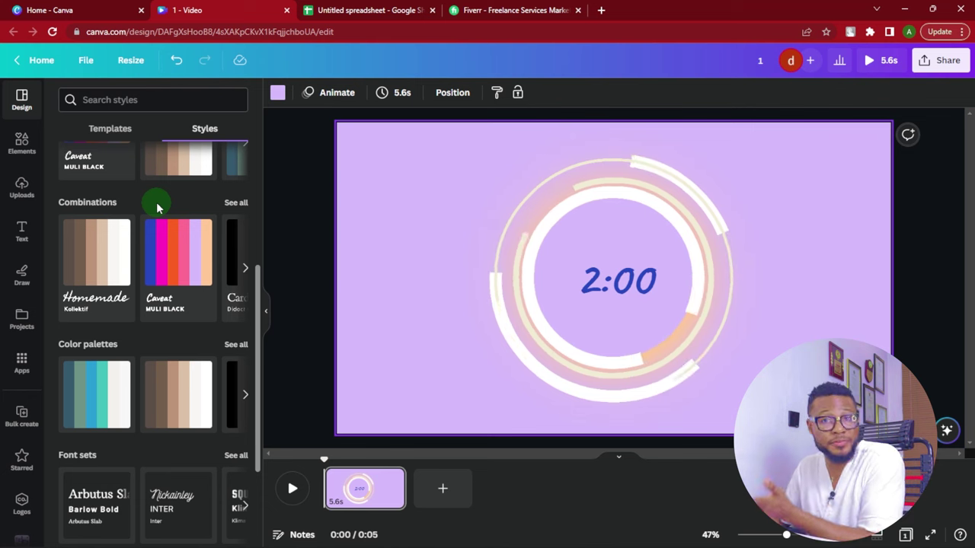
pyautogui.hotkey('ctrl', 'z')
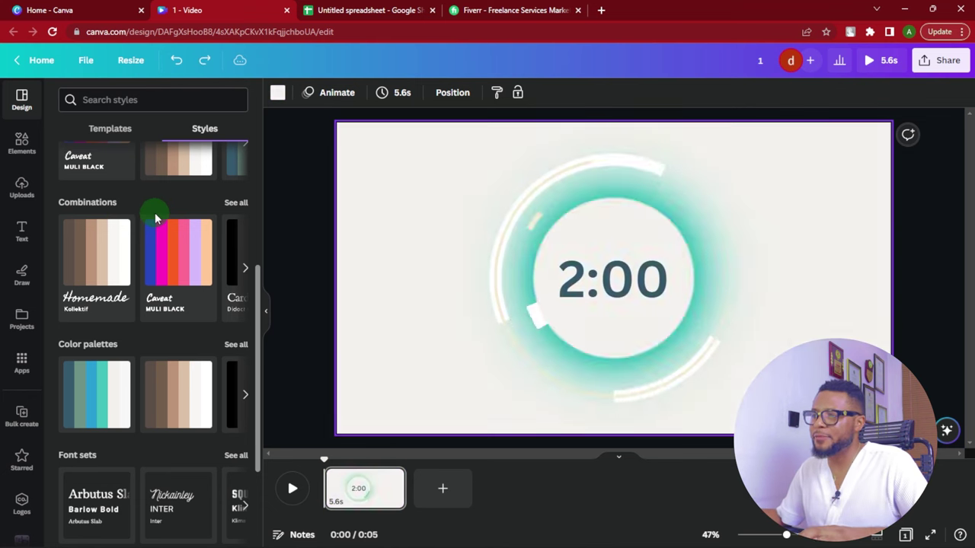
# Undo the teal and blue palette and apply the Squada One and Klima font set to the page.
pyautogui.click(154, 213)
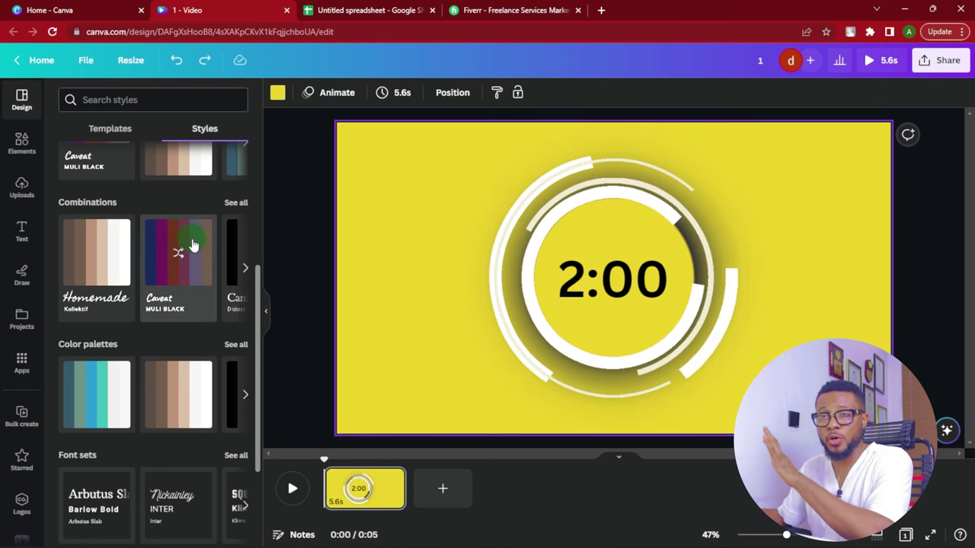
pyautogui.scroll(-2, 196, 243)
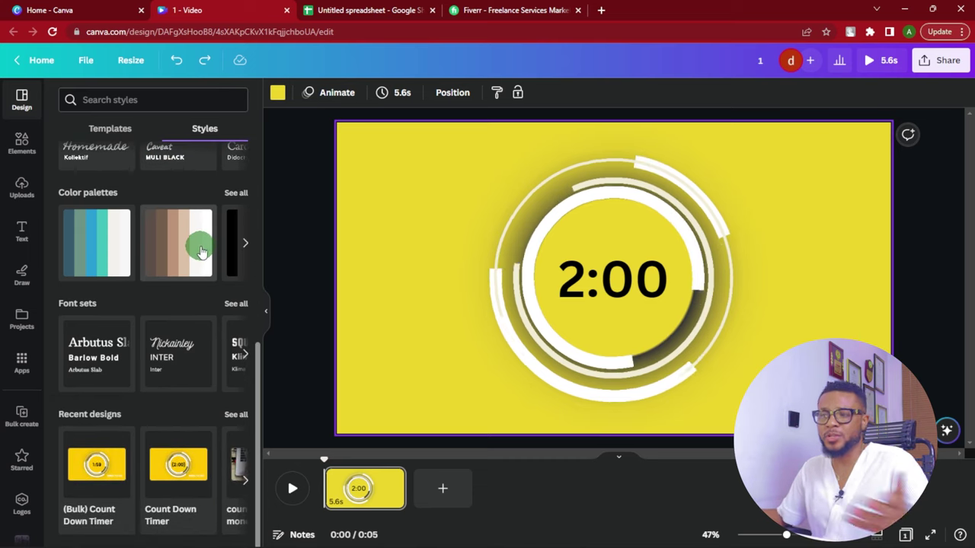
pyautogui.click(236, 304)
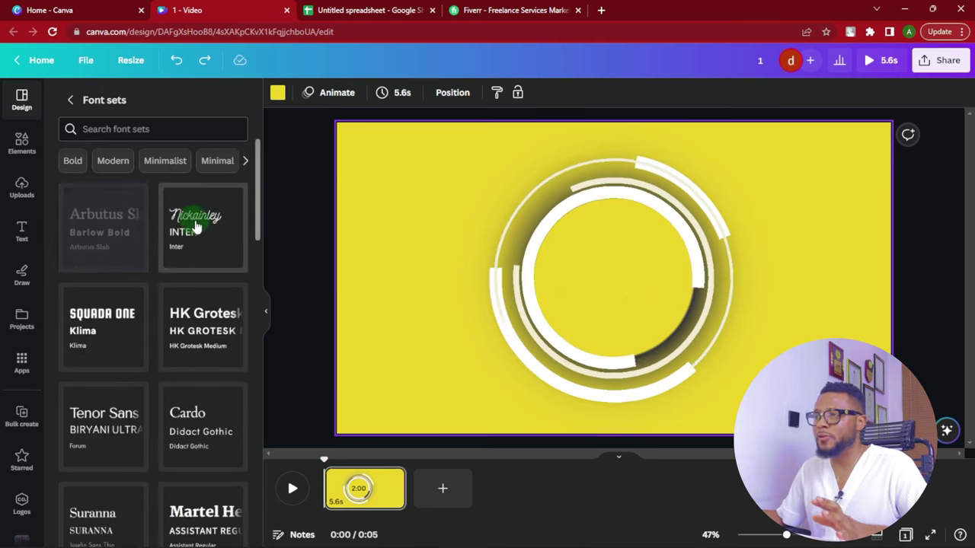
pyautogui.click(202, 320)
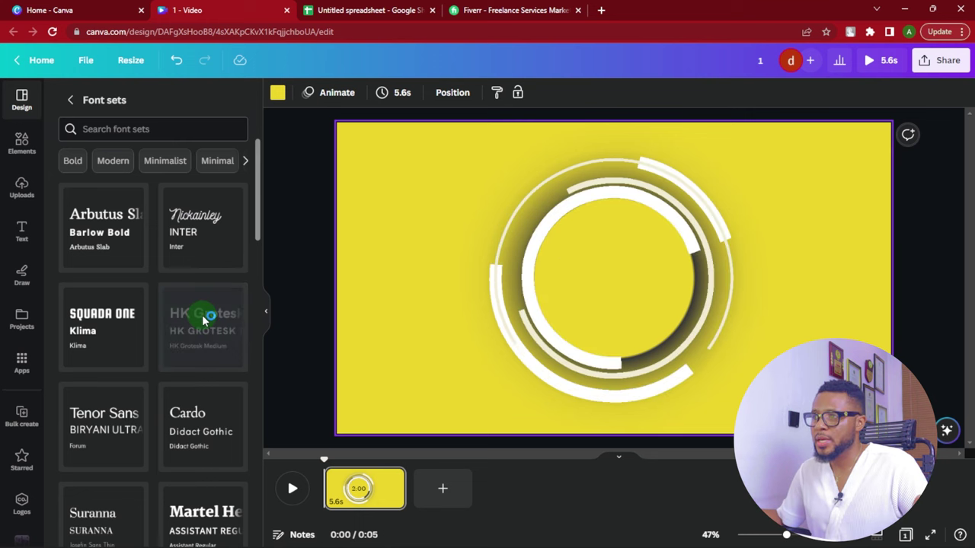
pyautogui.click(105, 342)
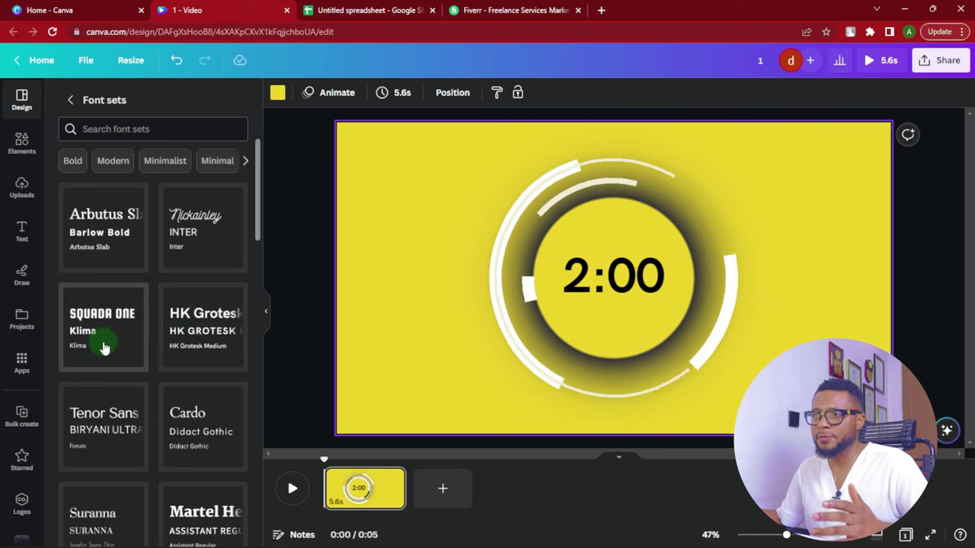
pyautogui.click(213, 414)
pyautogui.click(332, 377)
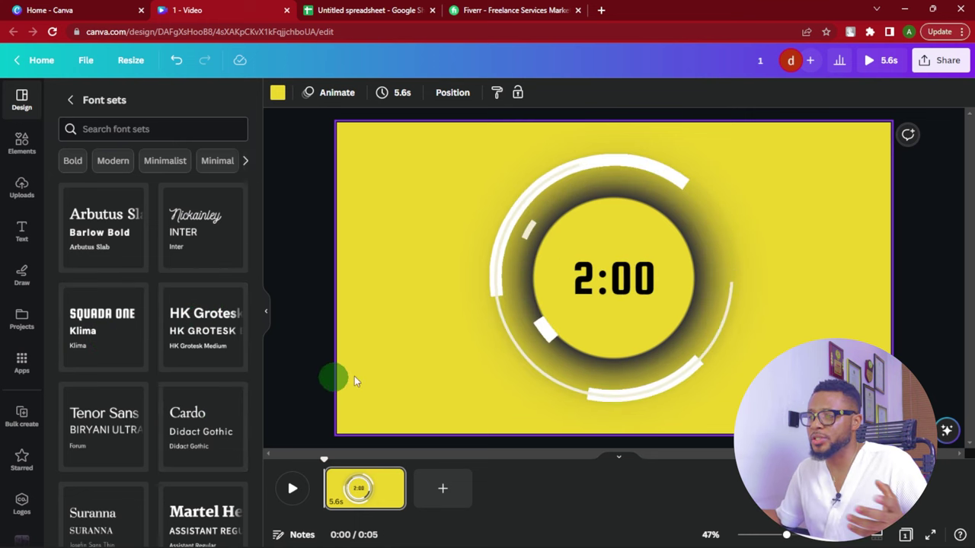
# Enlarge the 2:00 text to about size 156 and centre it inside the circle.
pyautogui.click(606, 293)
pyautogui.moveTo(554, 308); pyautogui.dragTo(543, 313)
pyautogui.moveTo(671, 249); pyautogui.dragTo(686, 250)
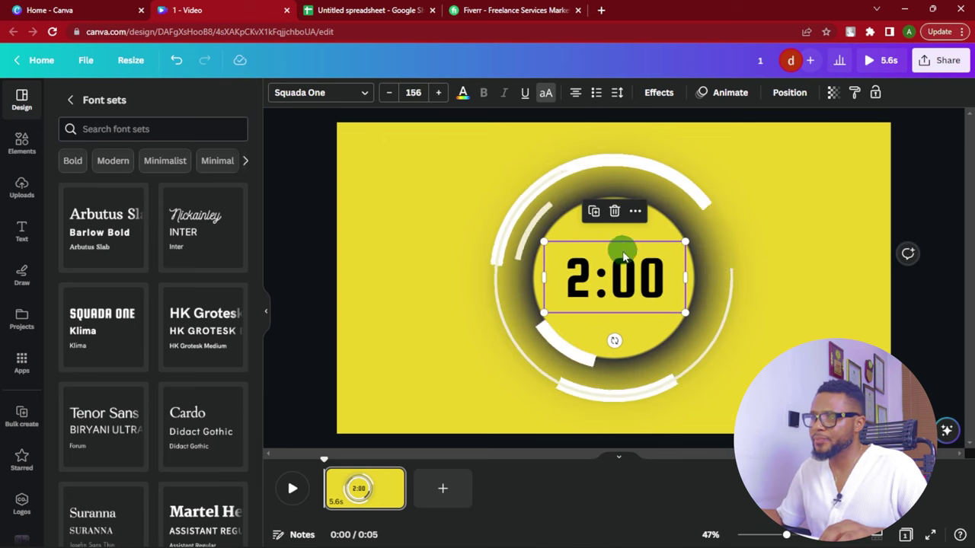
pyautogui.moveTo(620, 266); pyautogui.dragTo(617, 267)
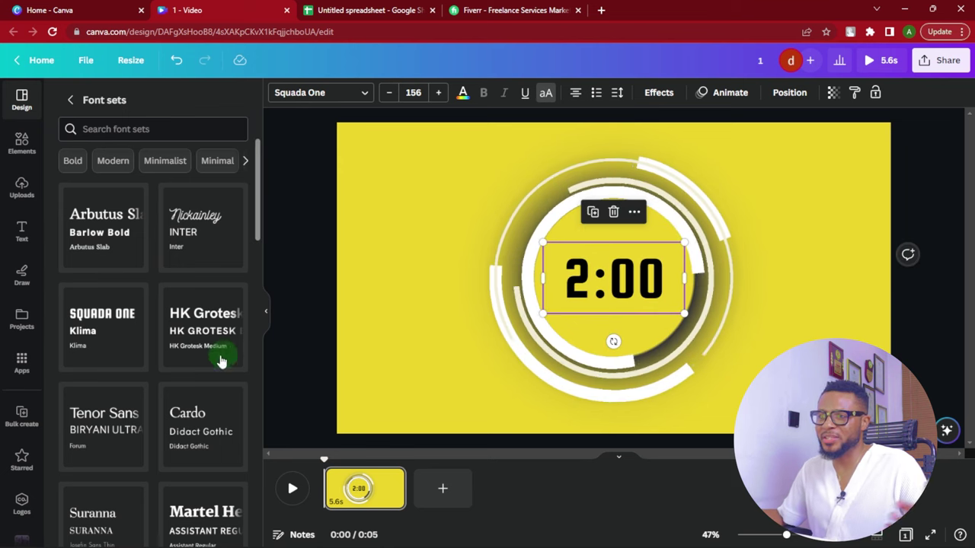
# Try other font sets on the page, including Cardo with Didact Gothic and Tenor Sans with Biryani Ultra.
pyautogui.click(194, 418)
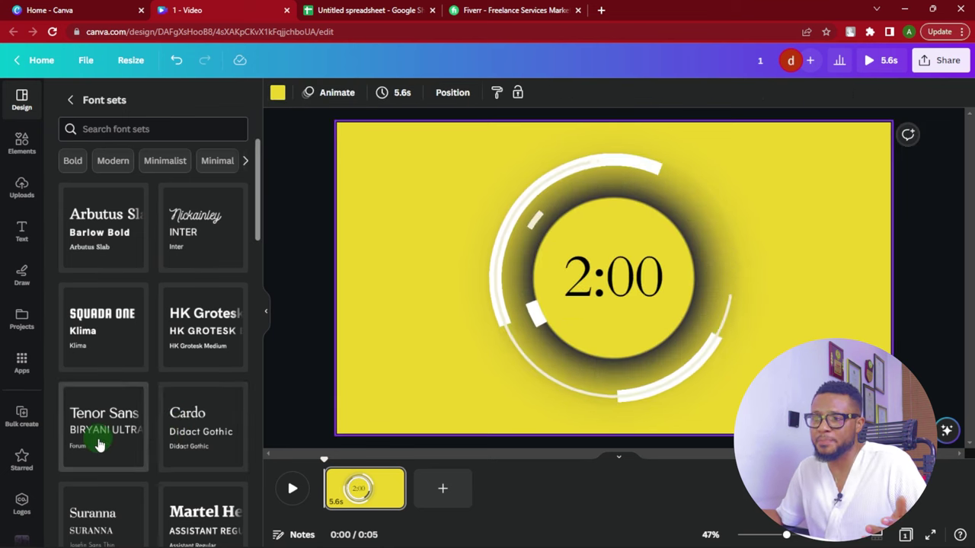
pyautogui.click(120, 442)
pyautogui.scroll(-2, 120, 434)
pyautogui.click(98, 387)
pyautogui.click(197, 407)
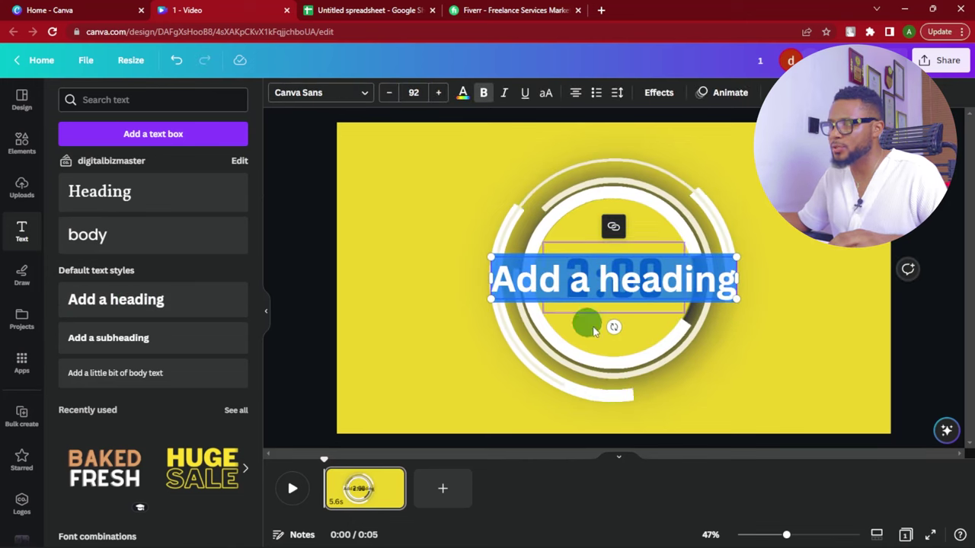
# Add a heading, scale it down to about size 54 and place it in the page's lower-right area beside the circle.
pyautogui.click(300, 241)
pyautogui.click(617, 259)
pyautogui.moveTo(528, 285); pyautogui.dragTo(607, 405)
pyautogui.moveTo(602, 355); pyautogui.dragTo(704, 372)
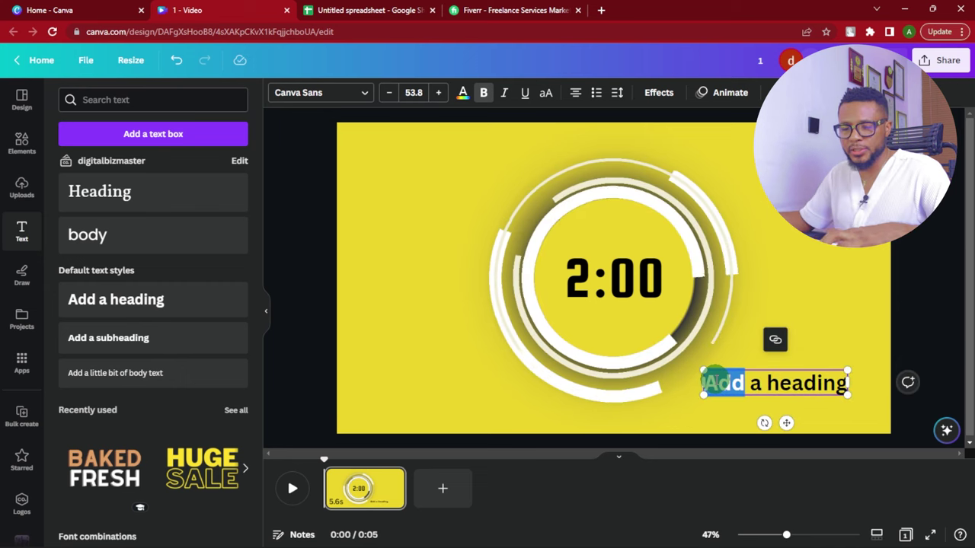
# Change the new heading's text to MINS TO GO.
pyautogui.doubleClick(712, 382)
pyautogui.write('MINS TO GO')
pyautogui.moveTo(785, 423); pyautogui.dragTo(792, 425)
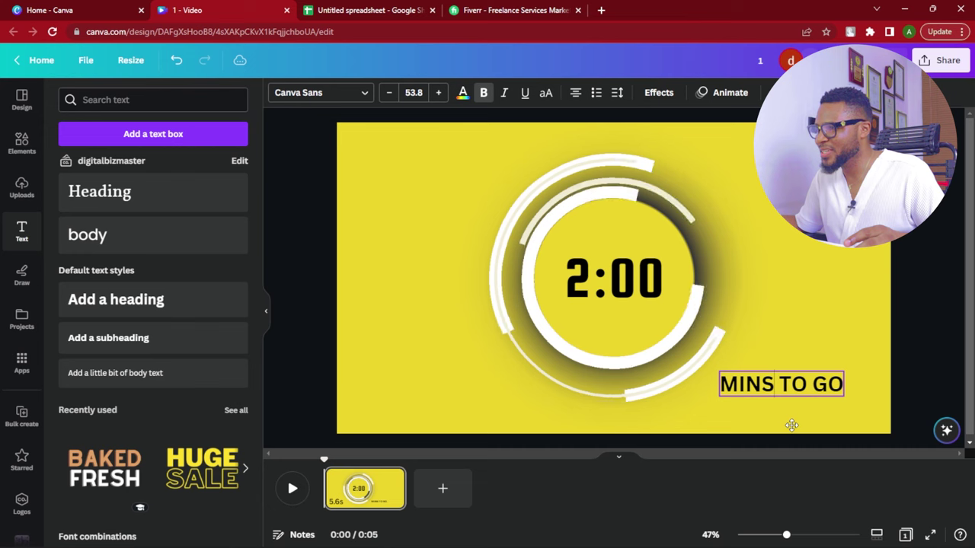
pyautogui.click(305, 292)
# Colour the MINS TO GO text white.
pyautogui.click(777, 396)
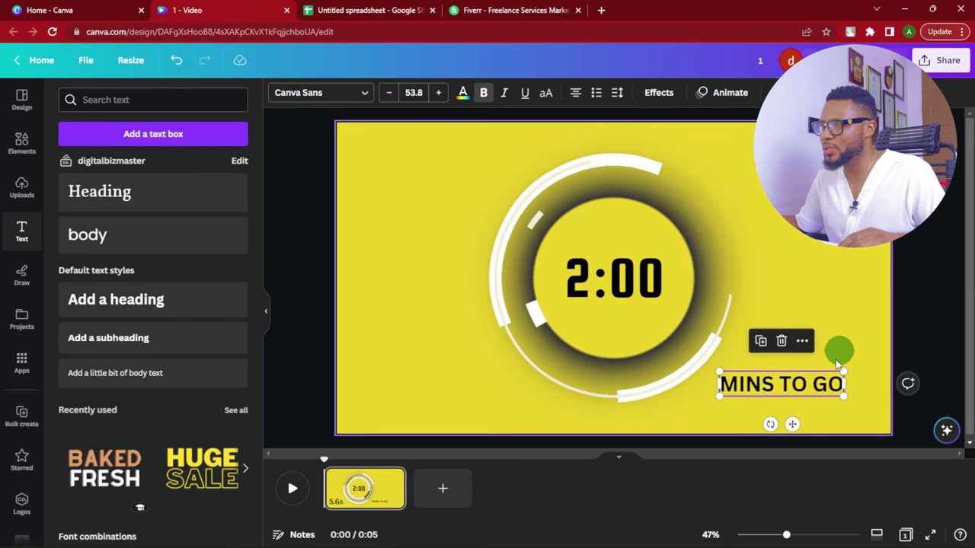
pyautogui.click(462, 92)
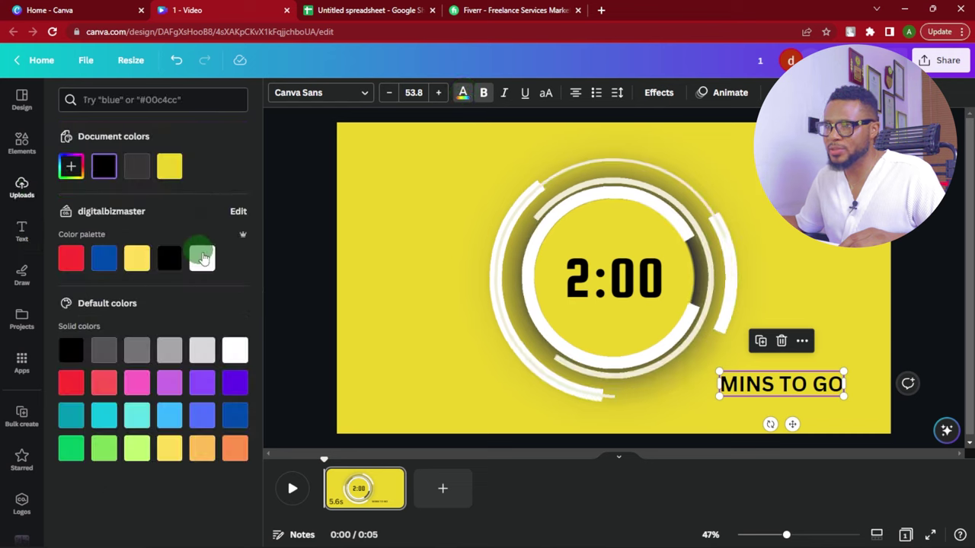
pyautogui.click(201, 258)
pyautogui.click(71, 166)
pyautogui.click(700, 366)
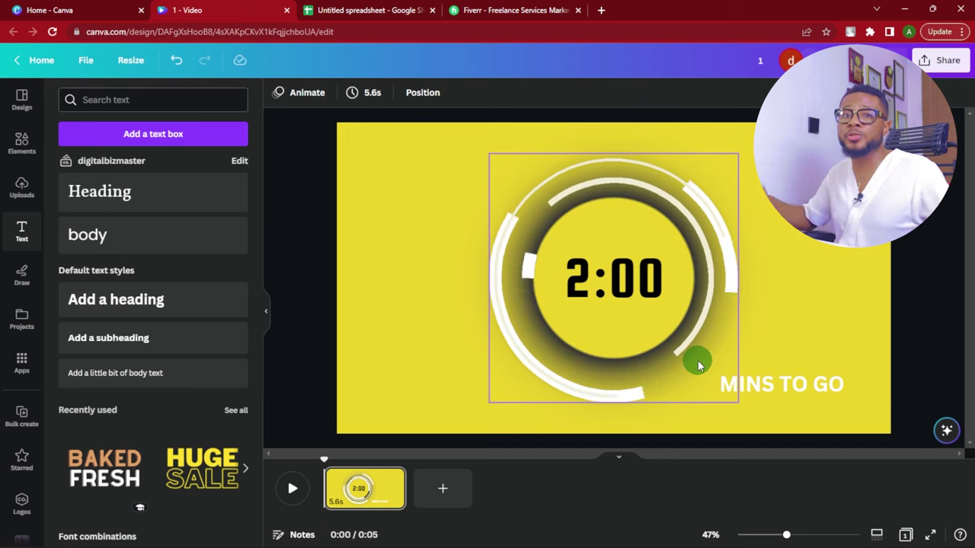
# Switch to the untitled Google Sheets spreadsheet and rename it TIMER.
pyautogui.click(381, 11)
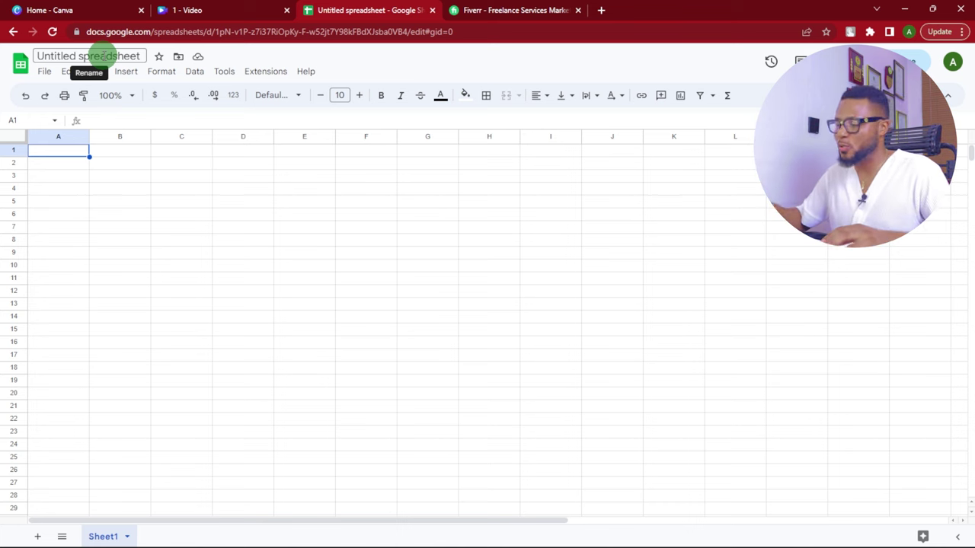
pyautogui.click(103, 56)
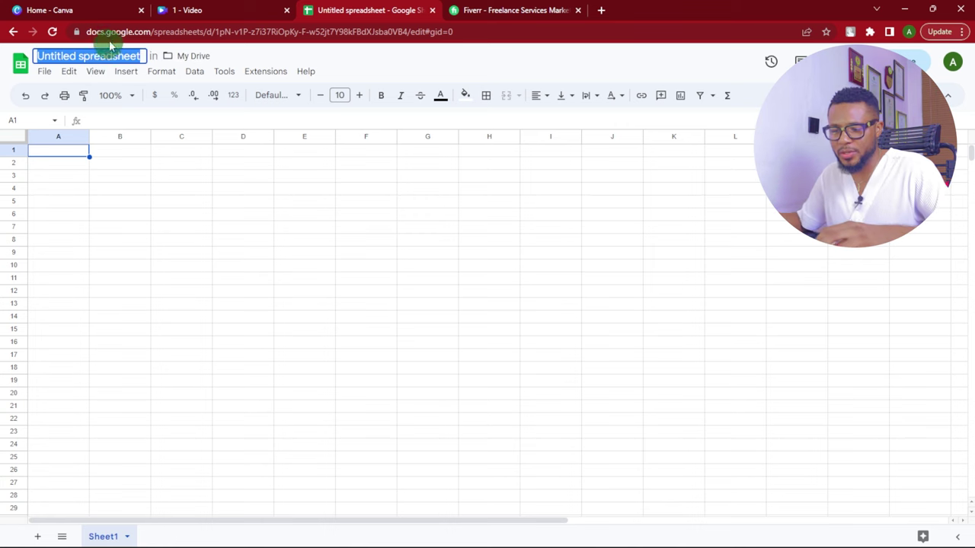
pyautogui.write('TIMER')
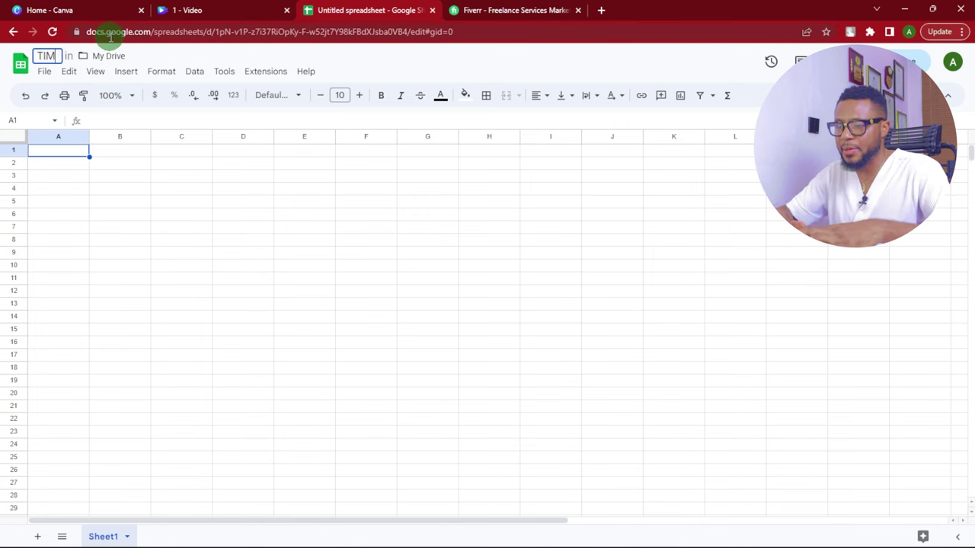
# Enter the first two countdown values in column A: 2:00 in A1 and 1:59 in A2.
pyautogui.doubleClick(61, 150)
pyautogui.write('2')
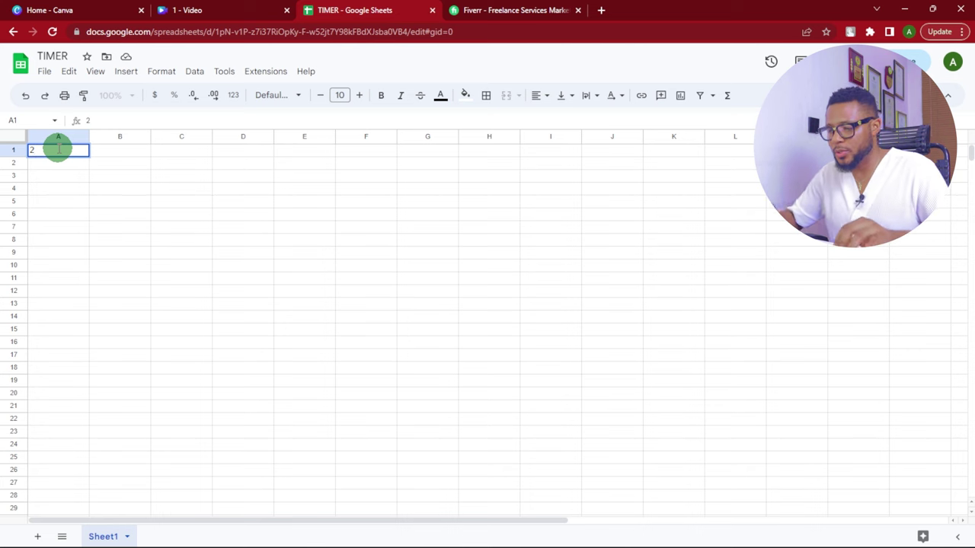
pyautogui.write(':')
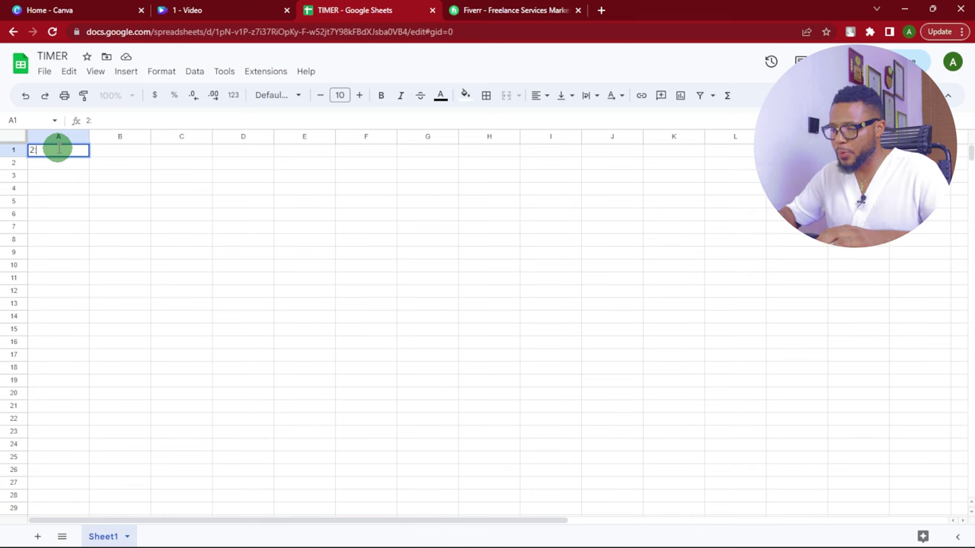
pyautogui.write('00')
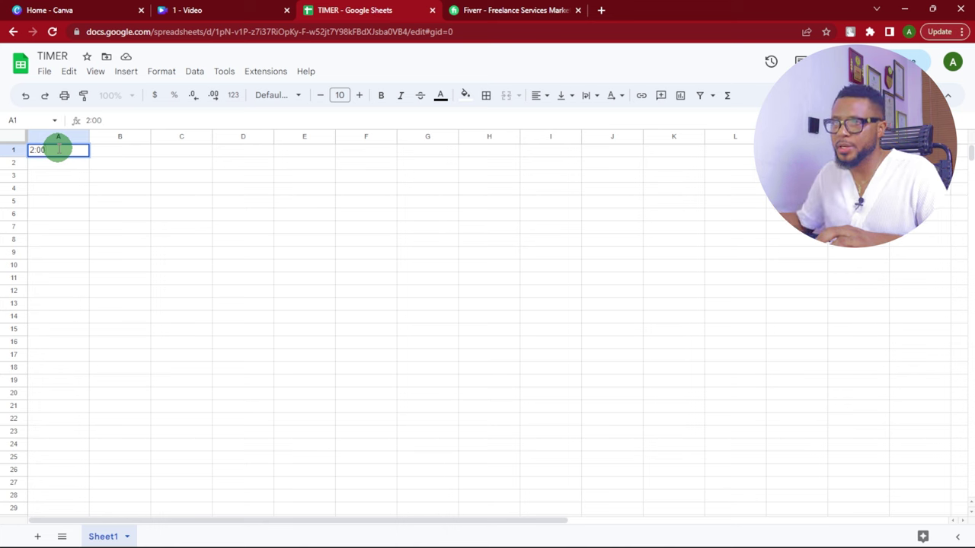
pyautogui.click(76, 162)
pyautogui.doubleClick(76, 162)
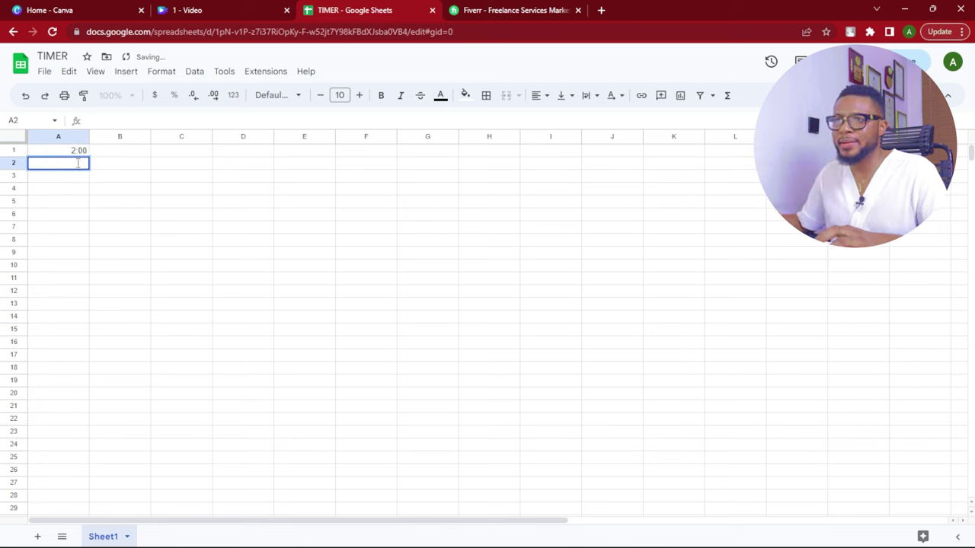
pyautogui.write('1:59')
pyautogui.press('Return')
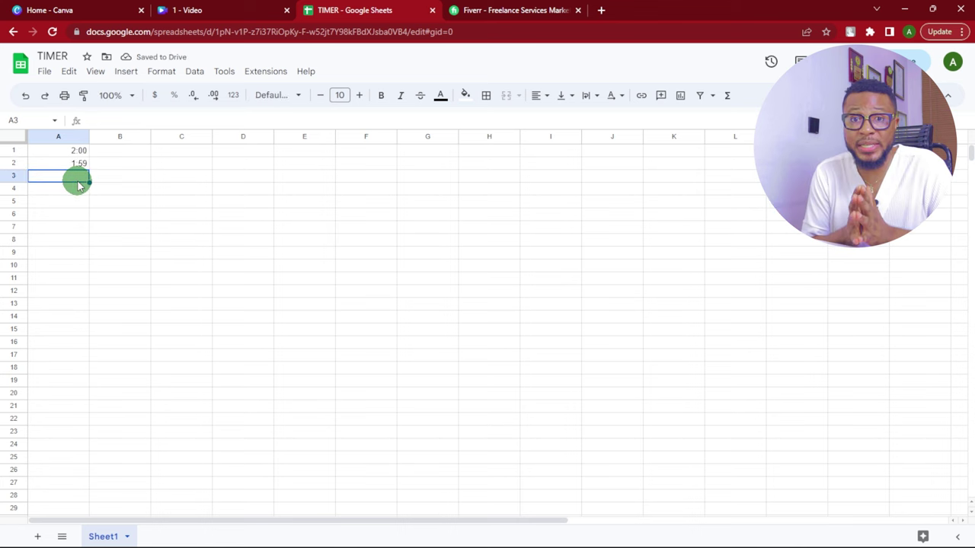
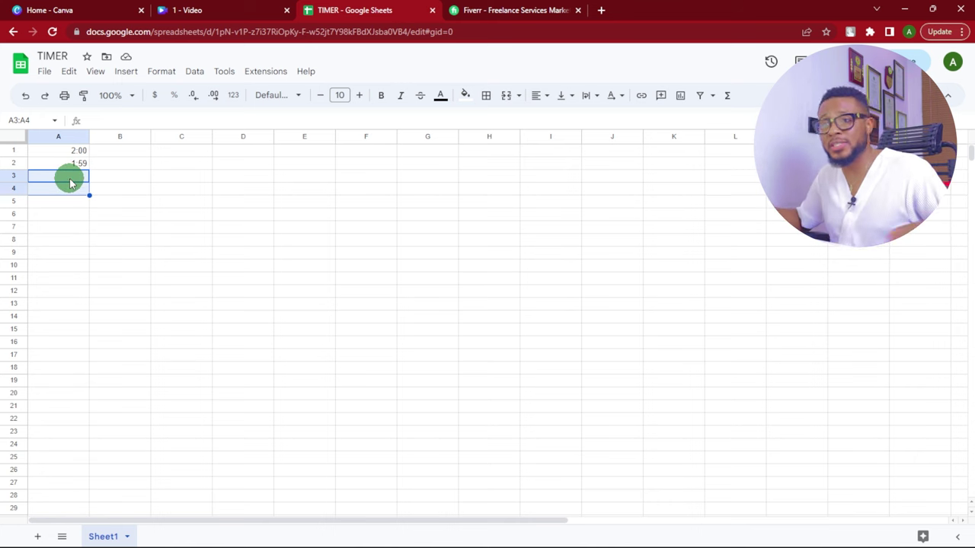
# Extend the countdown series from A1:A2 down column A to 0:00 in row 121.
pyautogui.click(78, 164)
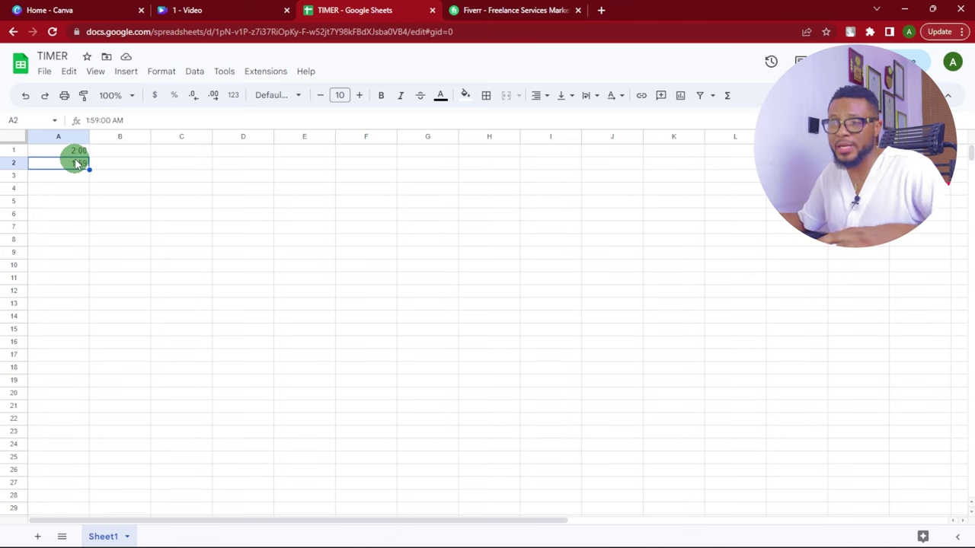
pyautogui.hotkey('shift', 'Up')
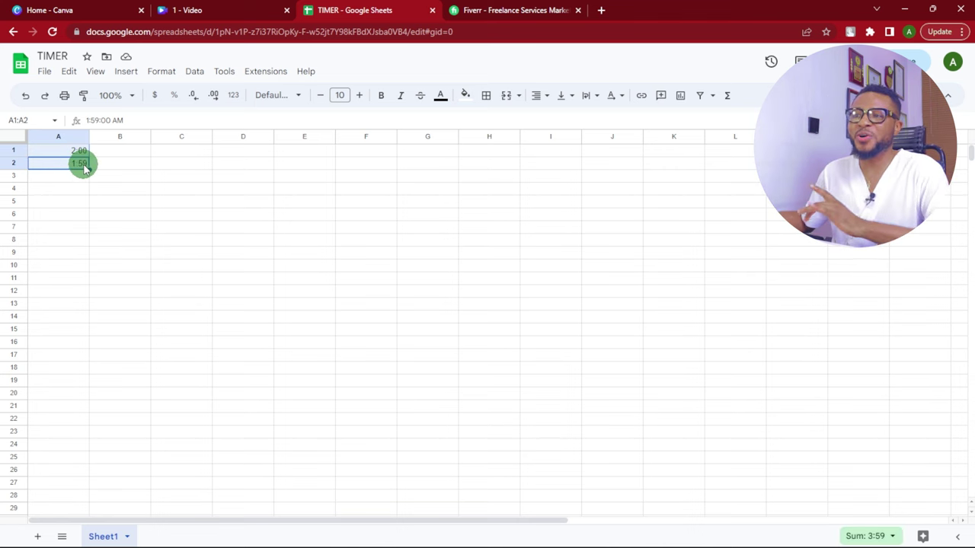
pyautogui.moveTo(89, 169); pyautogui.dragTo(62, 319)
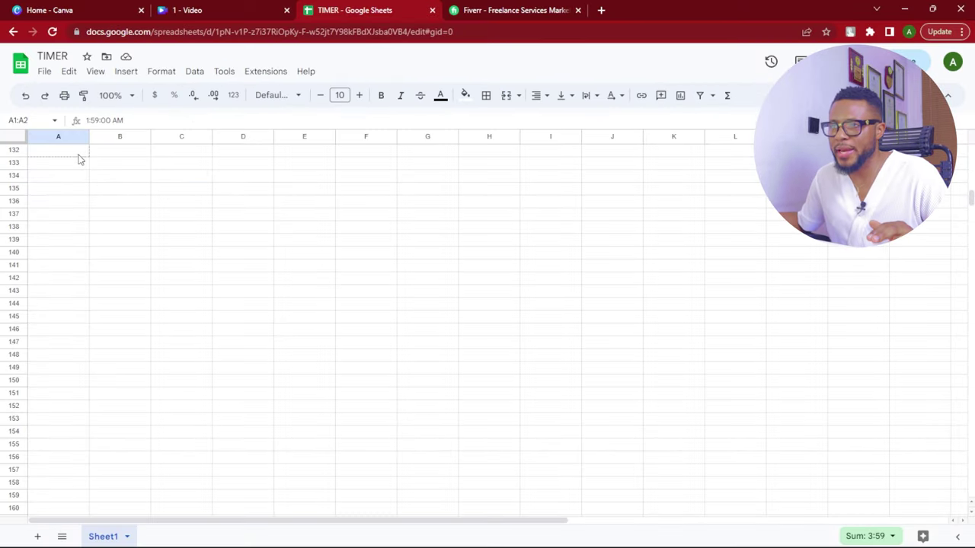
pyautogui.moveTo(86, 113); pyautogui.dragTo(41, 219)
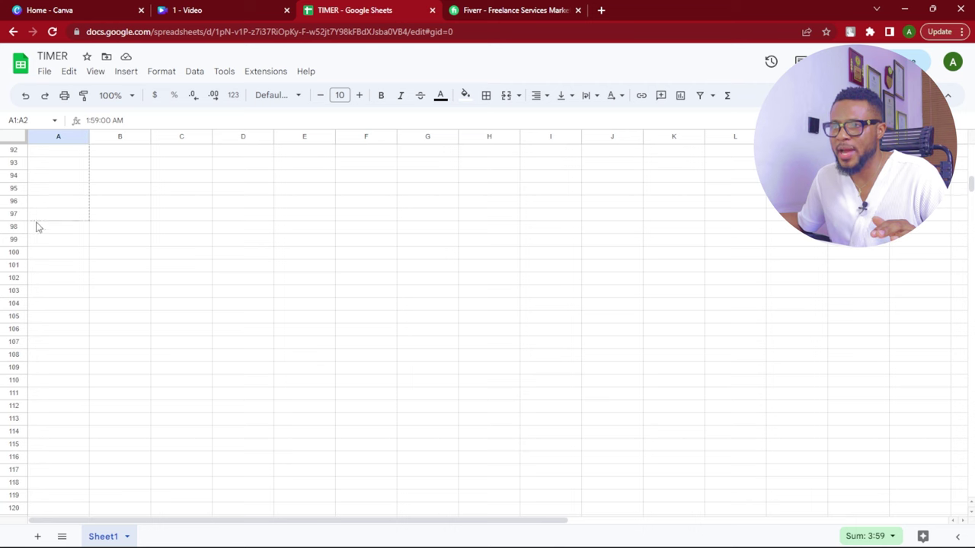
pyautogui.moveTo(61, 344); pyautogui.dragTo(61, 348)
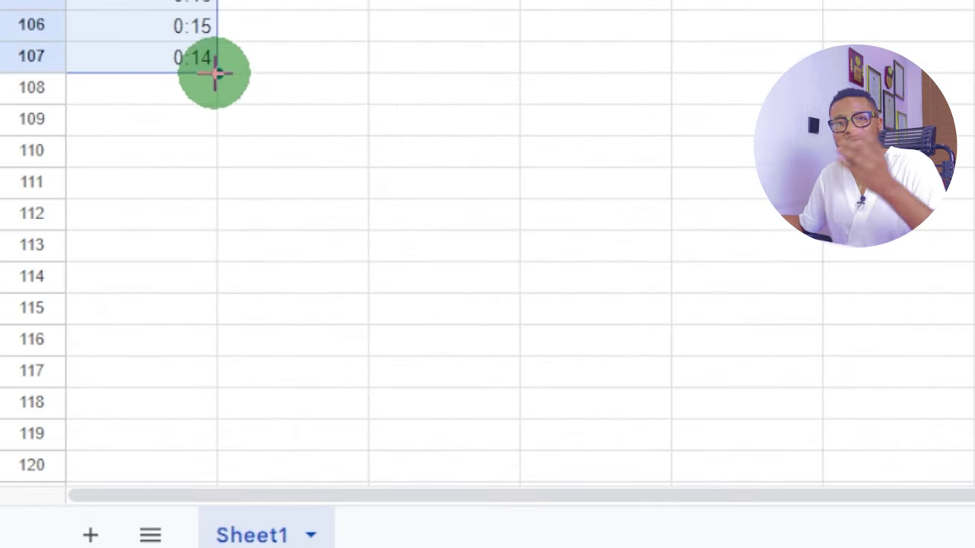
pyautogui.moveTo(221, 67); pyautogui.dragTo(196, 463)
pyautogui.scroll(-1, 205, 353)
pyautogui.scroll(-2, 205, 353)
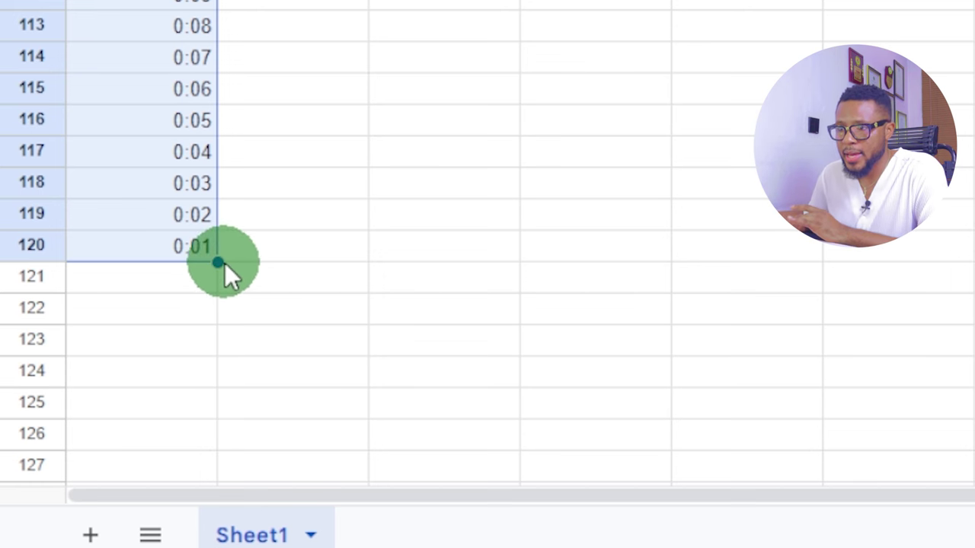
pyautogui.moveTo(216, 288); pyautogui.dragTo(214, 286)
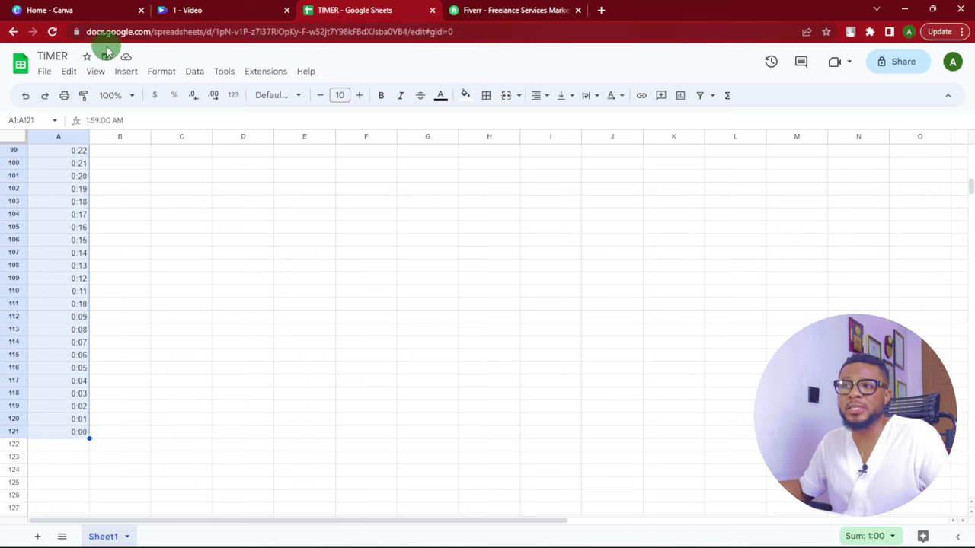
# Download the TIMER sheet as Comma Separated Values (.csv) and return to the video design in Canva.
pyautogui.click(45, 73)
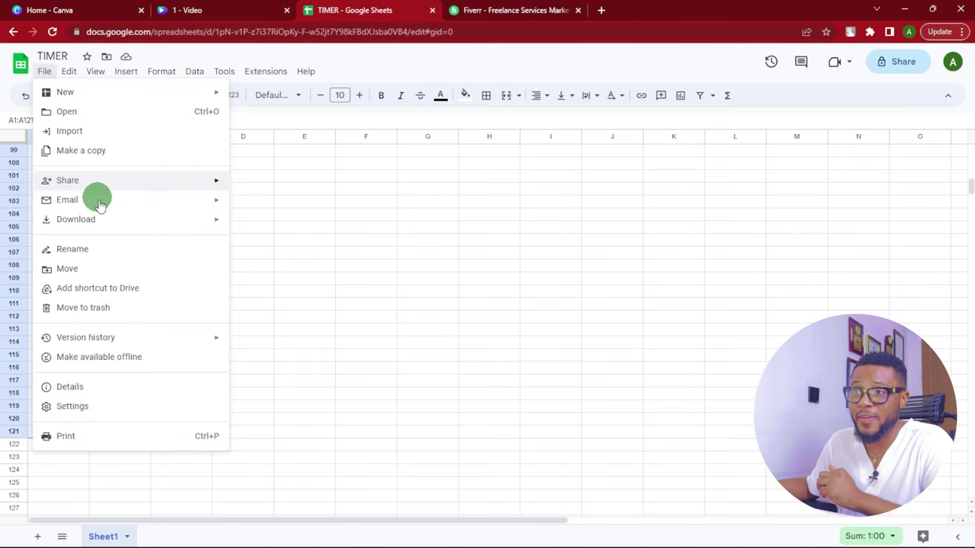
pyautogui.moveTo(98, 223)
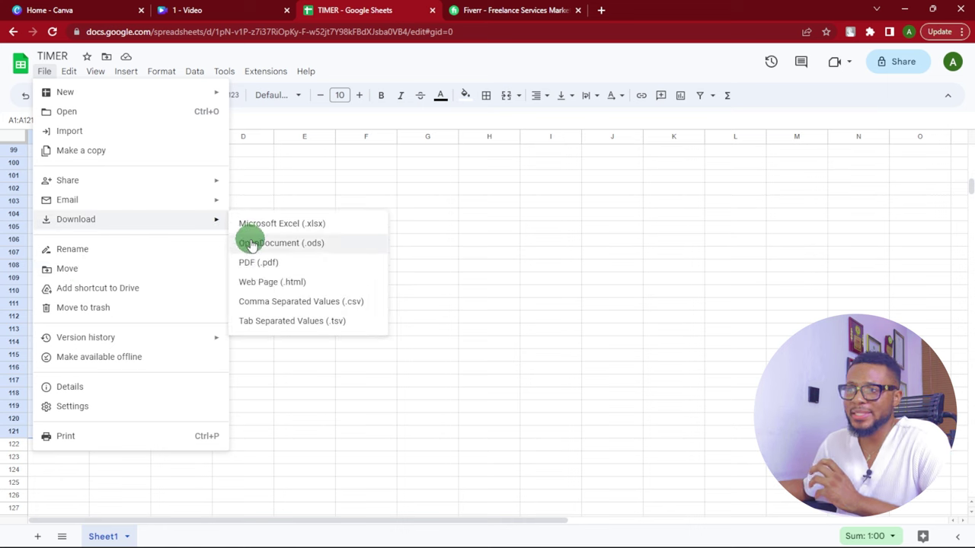
pyautogui.click(284, 301)
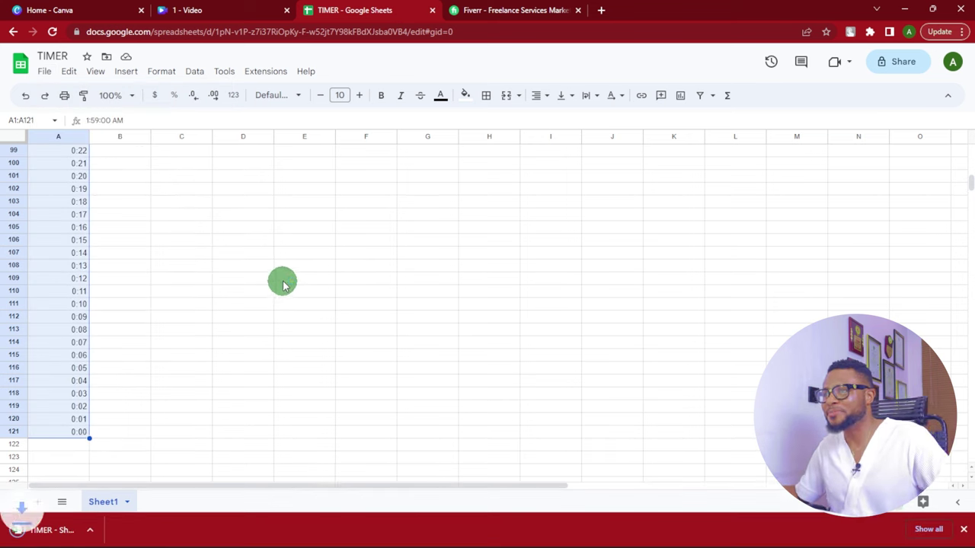
pyautogui.click(184, 11)
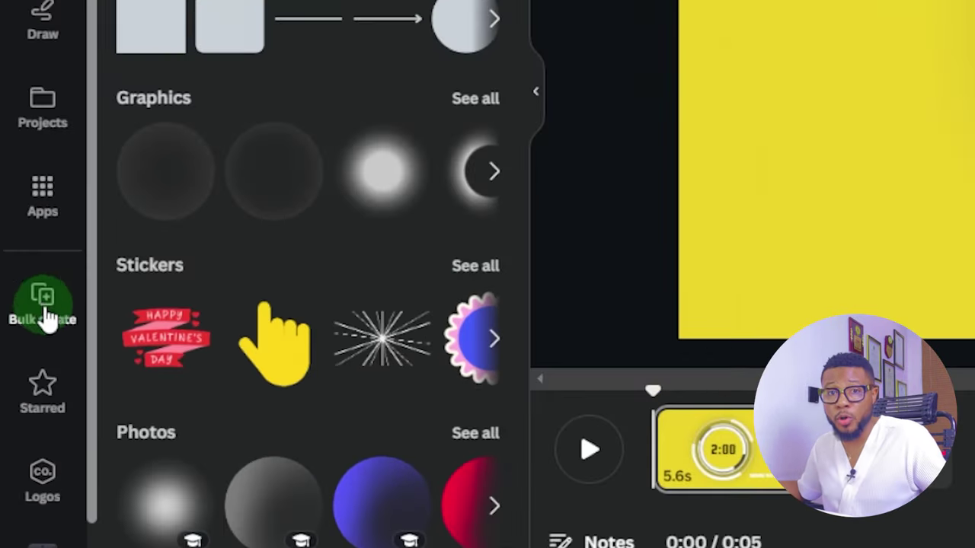
# Upload the file TIMER - Sheet1.csv from Downloads as the data source for Bulk create.
pyautogui.click(43, 308)
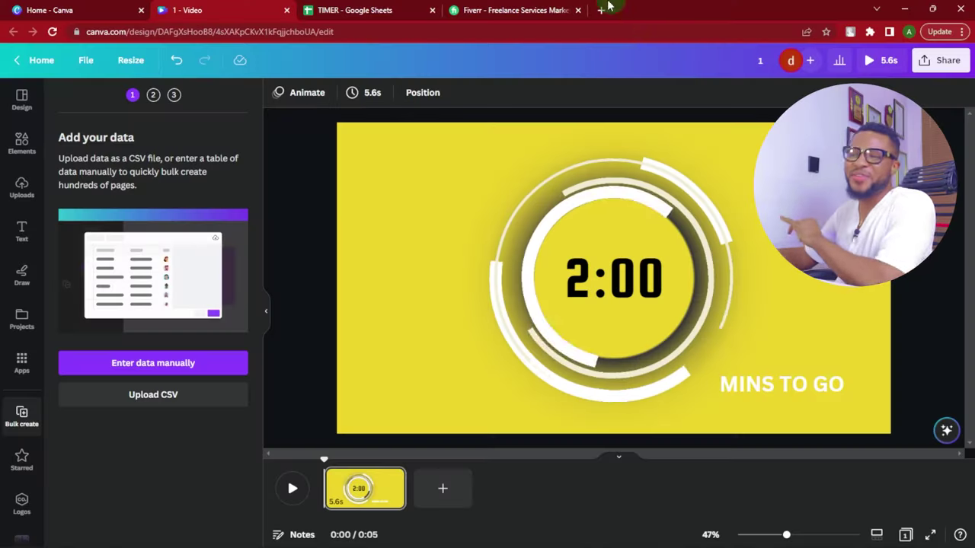
pyautogui.click(148, 395)
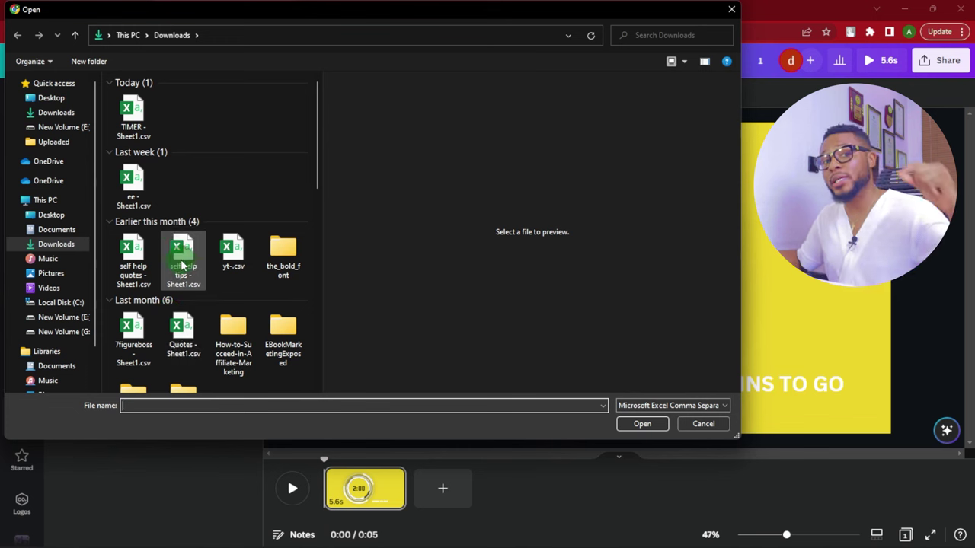
pyautogui.click(133, 114)
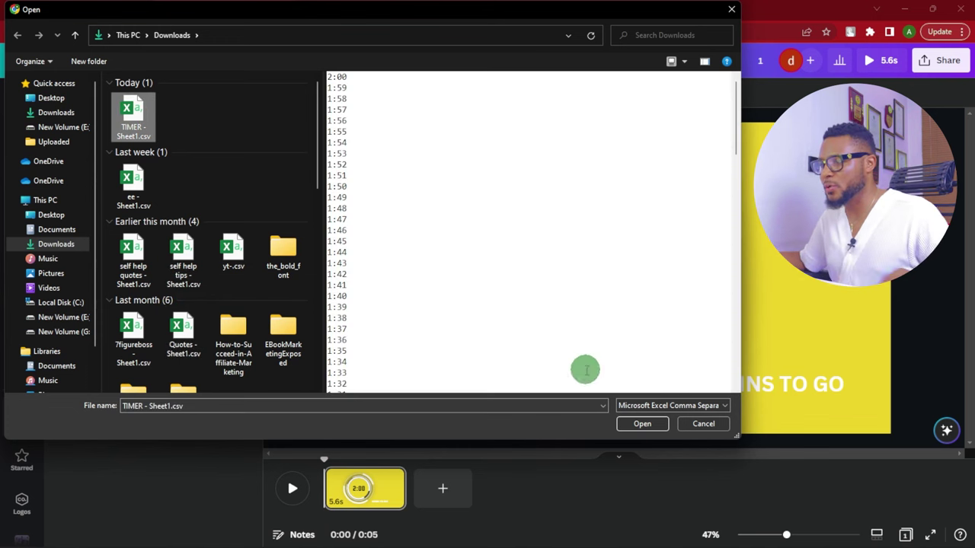
pyautogui.click(650, 431)
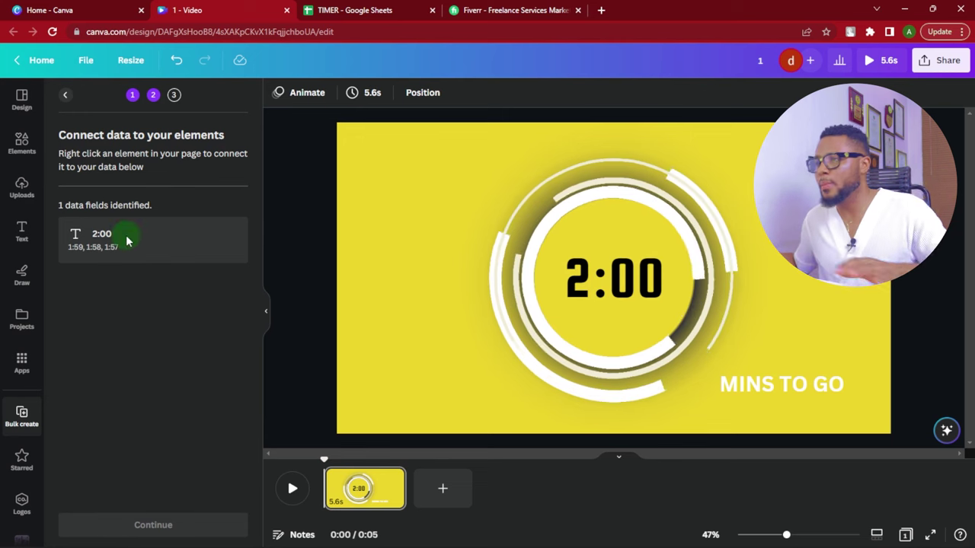
# Connect the 2:00 timer text in the centre of the circle to the 2:00 data field.
pyautogui.click(627, 275)
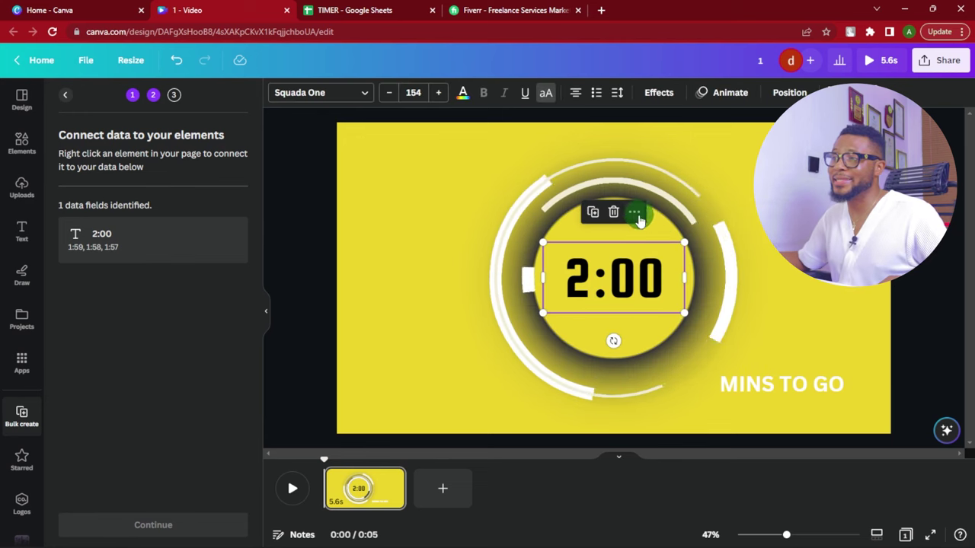
pyautogui.click(636, 211)
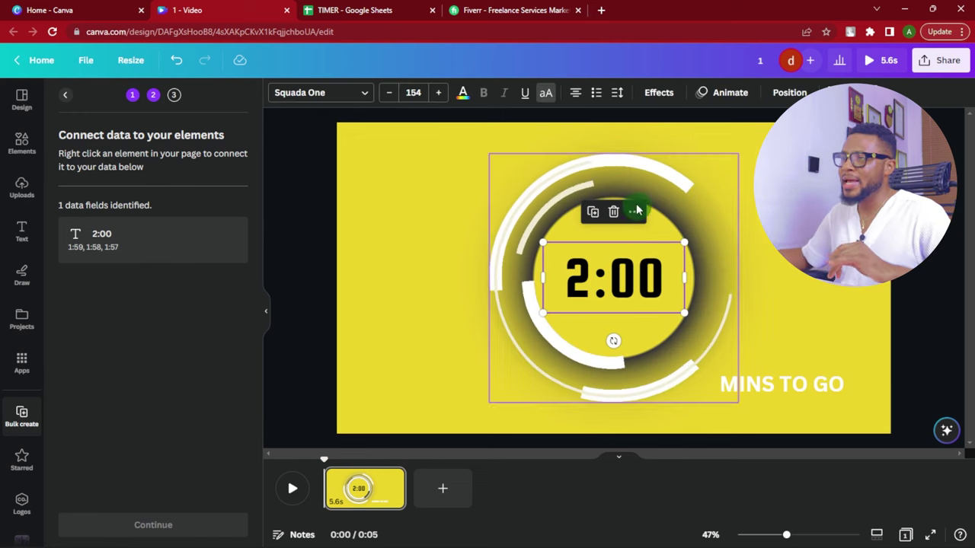
pyautogui.click(632, 212)
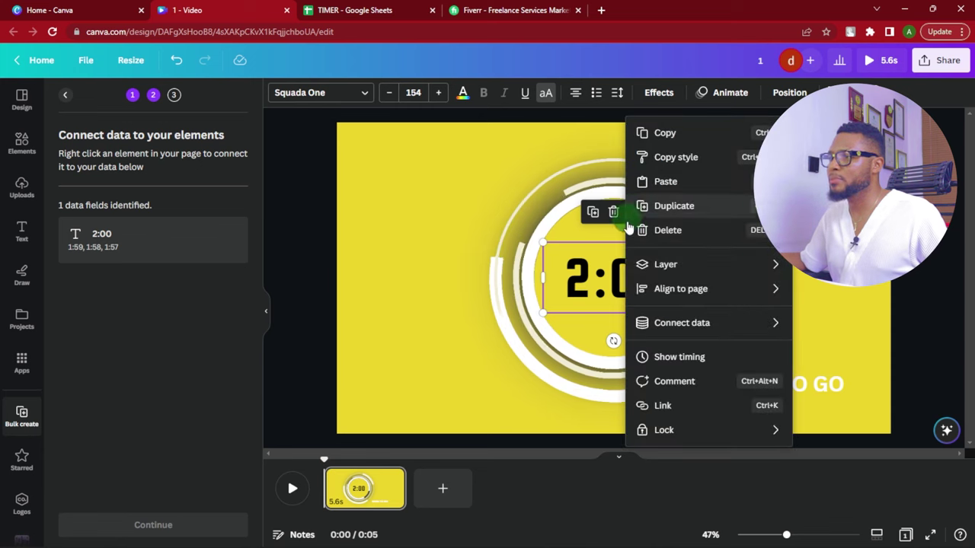
pyautogui.moveTo(688, 330)
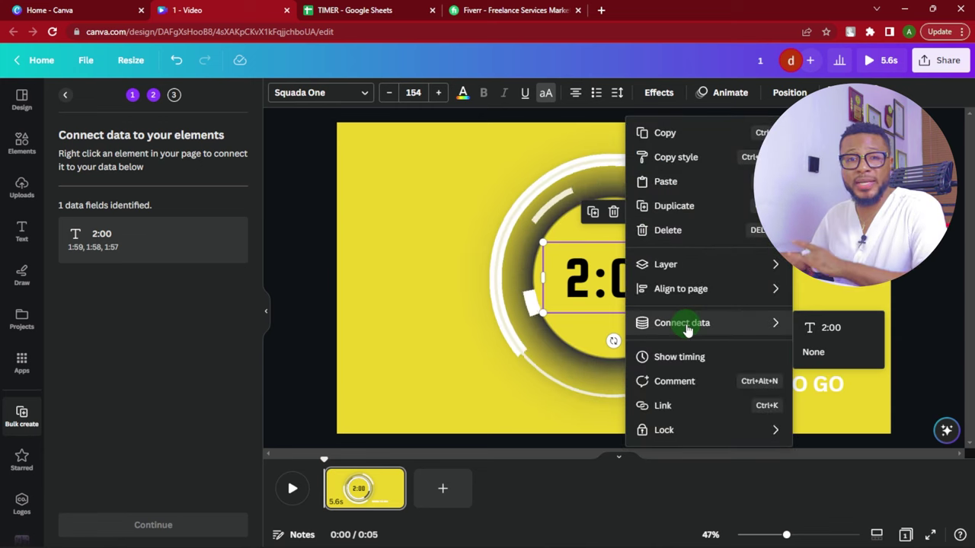
pyautogui.click(830, 332)
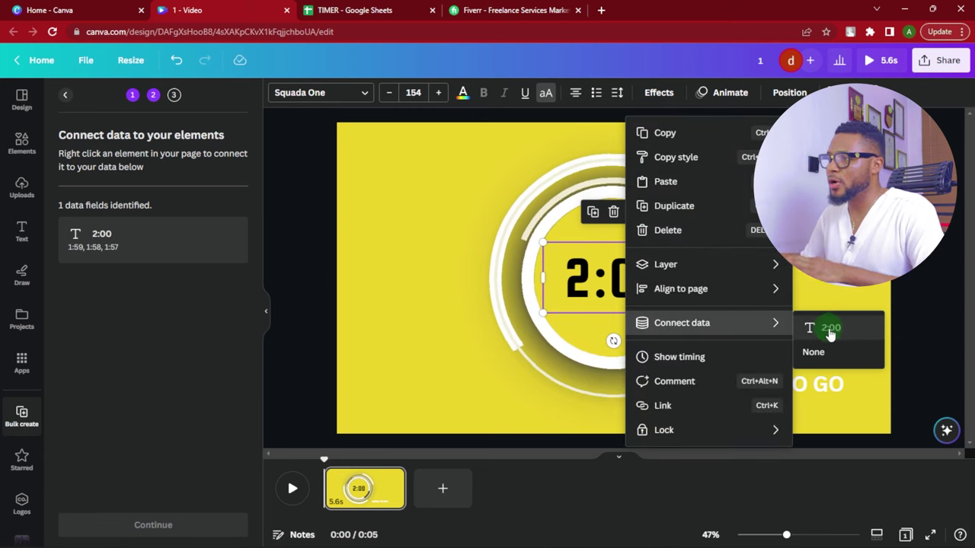